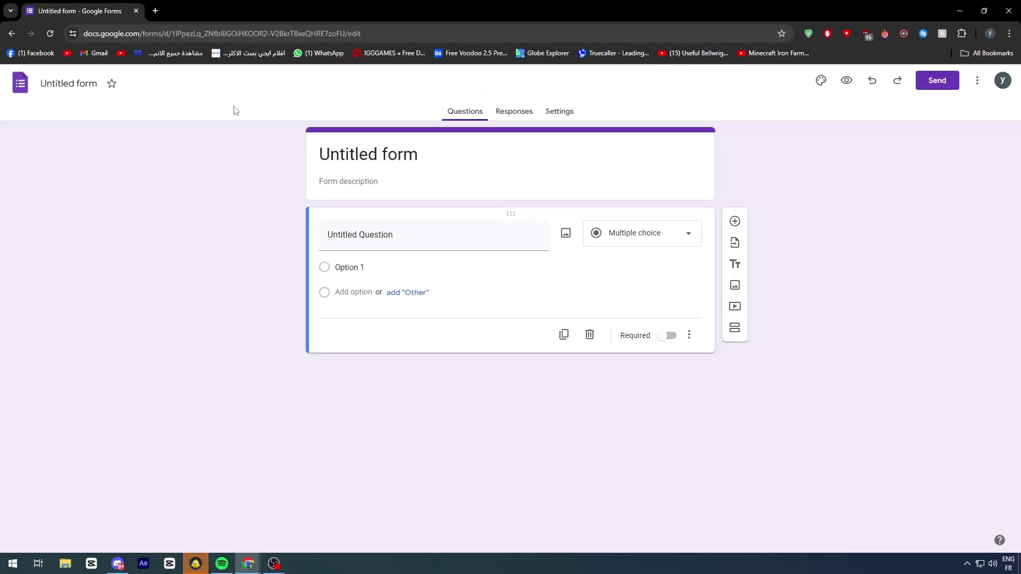
pyautogui.click(437, 162)
pyautogui.moveTo(435, 161); pyautogui.dragTo(319, 158)
pyautogui.click(263, 173)
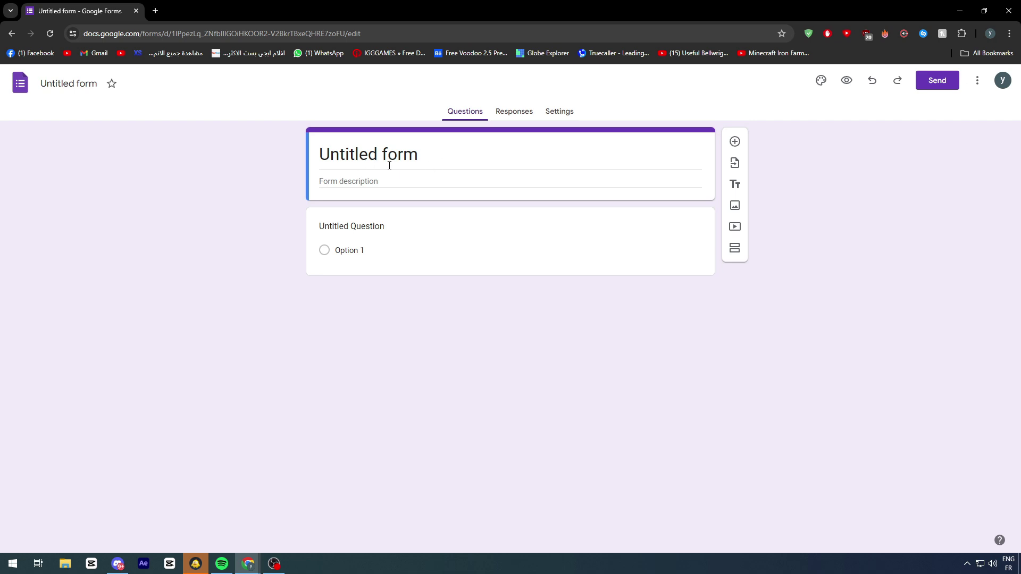
# Leave the untitled form and open the existing "Tutorial" form from the recent forms
pyautogui.click(21, 83)
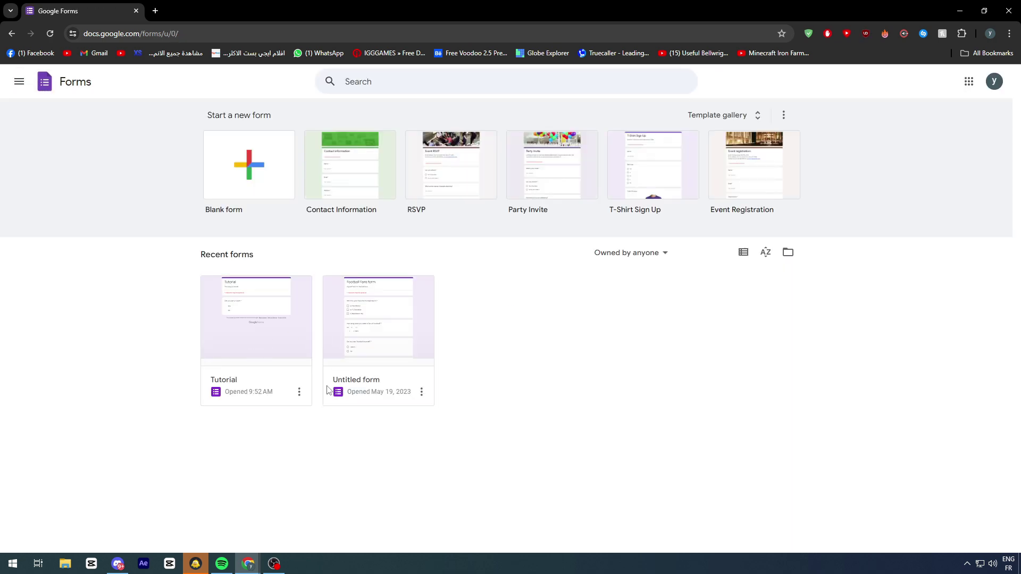
pyautogui.click(230, 322)
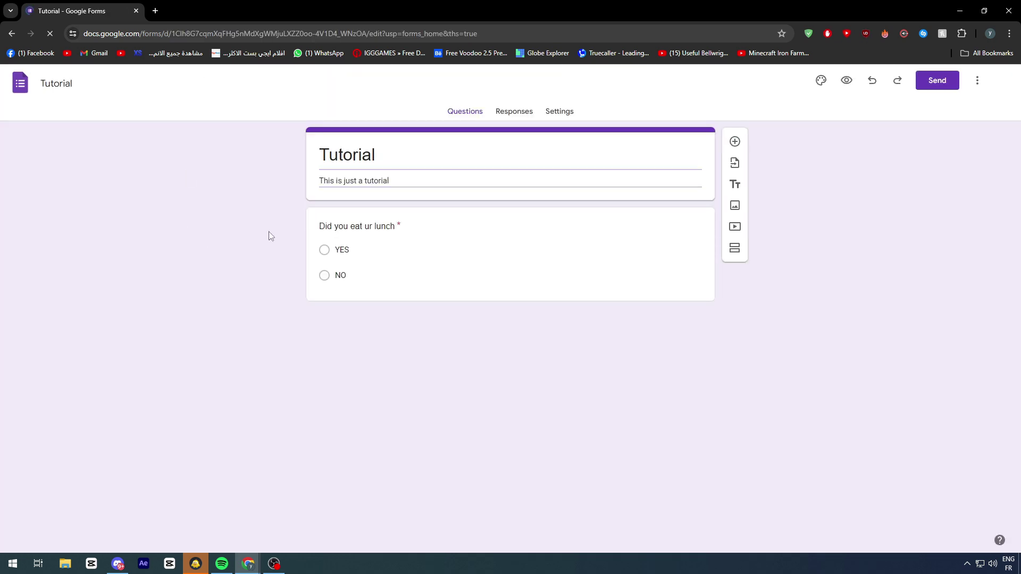
pyautogui.click(12, 33)
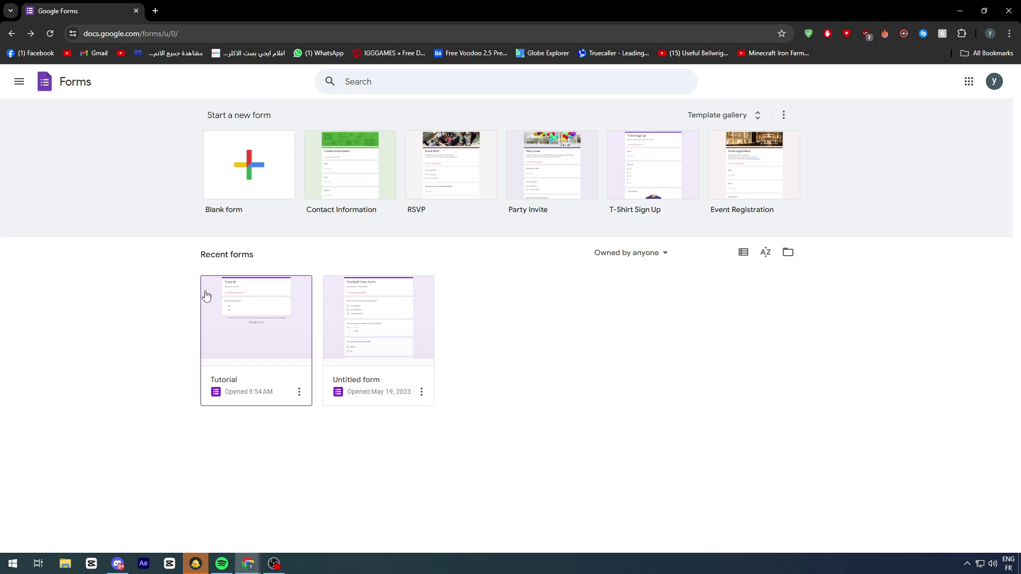
pyautogui.click(241, 309)
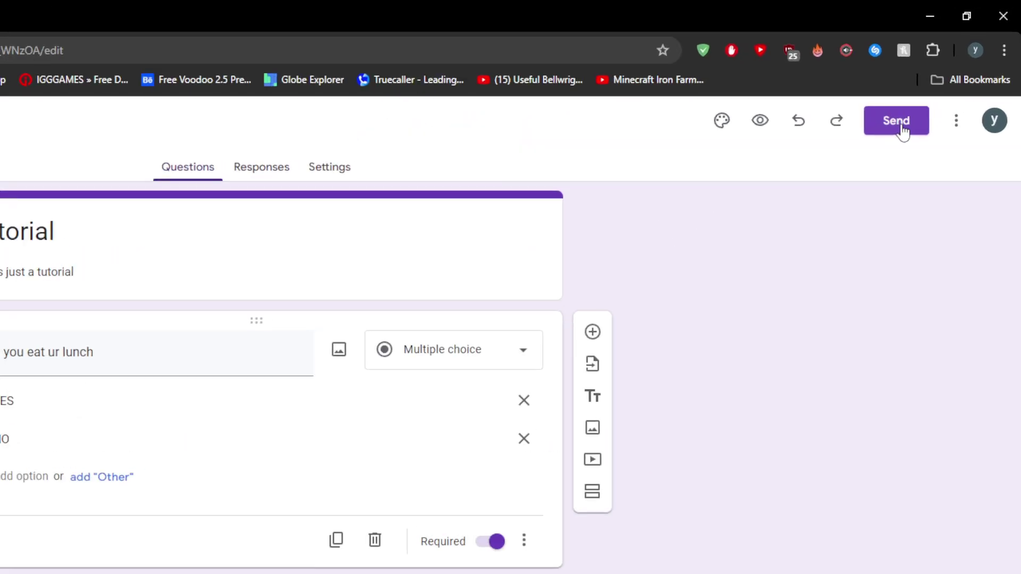
# Display the Tutorial form's Embed HTML code in the send options and copy the whole iframe snippet
pyautogui.click(937, 80)
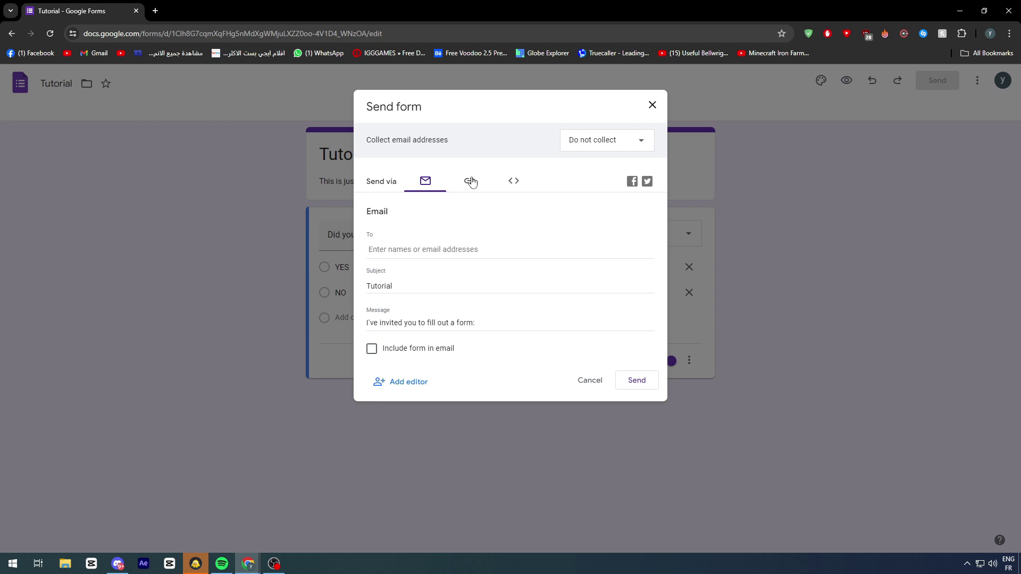
pyautogui.click(514, 182)
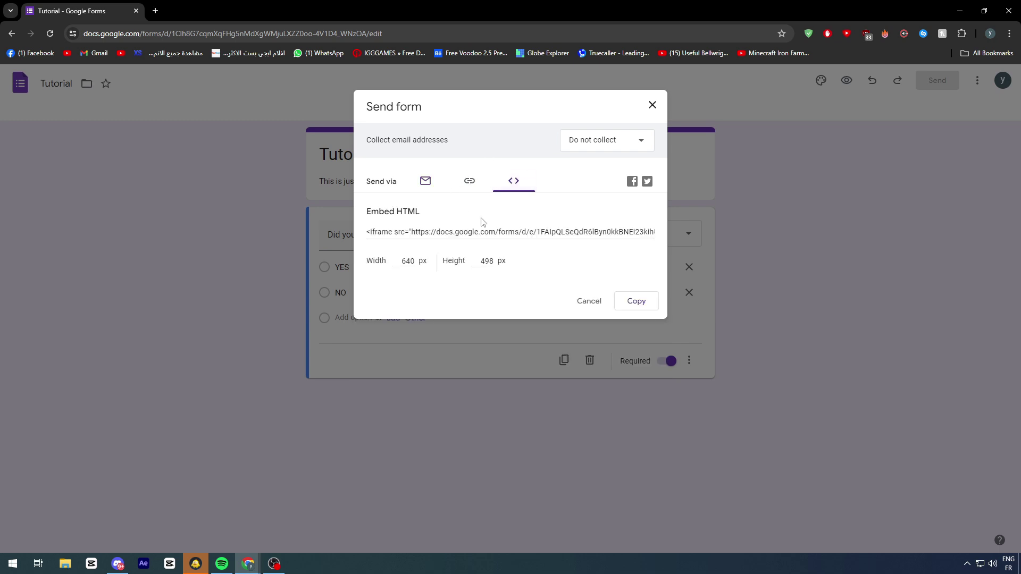
pyautogui.click(520, 234)
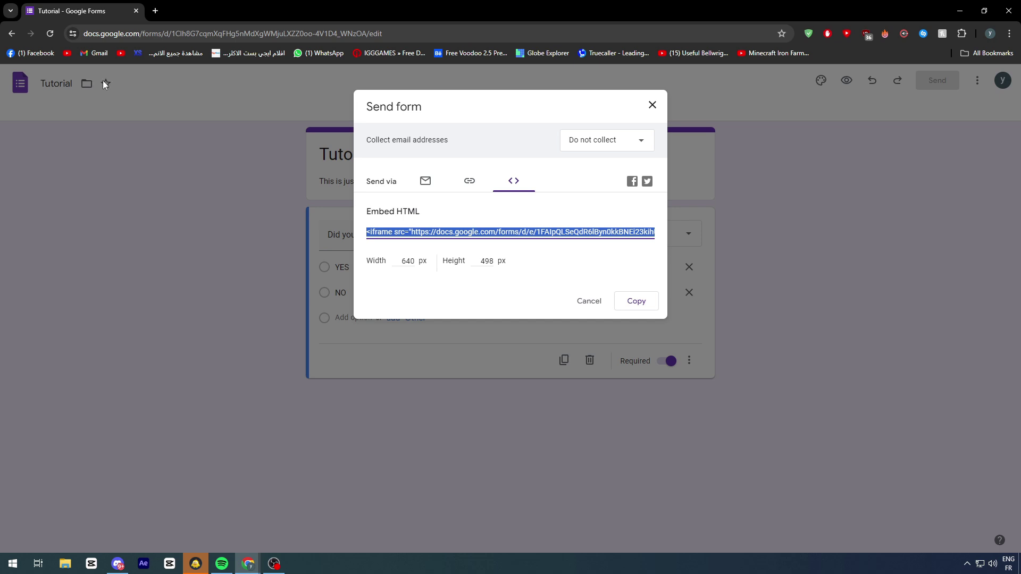
# Search Google for "html code viewer" in a new browser tab and open the HTML Online Viewer site
pyautogui.click(156, 10)
pyautogui.write('html co')
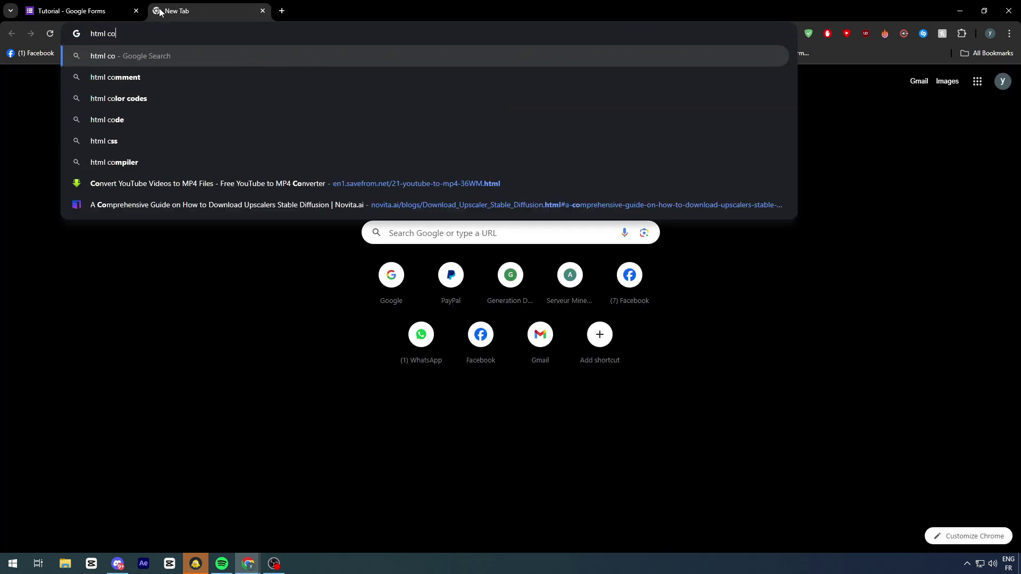
pyautogui.write('de viewer')
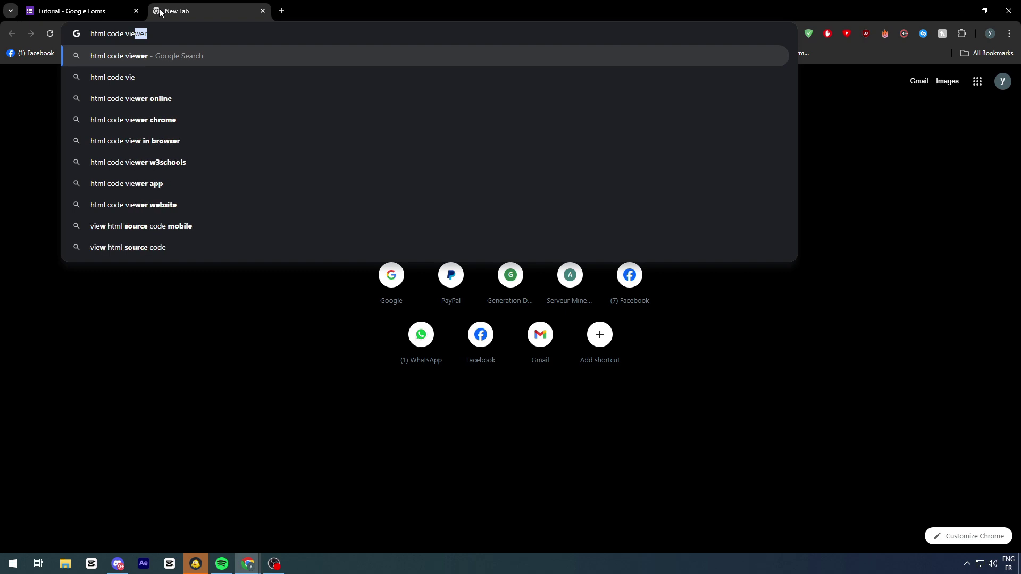
pyautogui.press('Return')
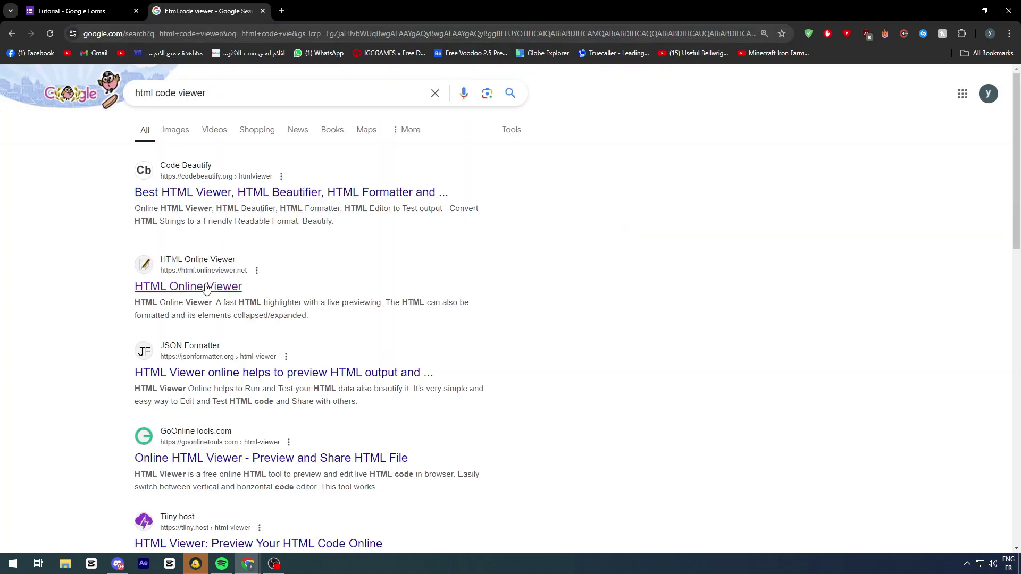
pyautogui.click(206, 287)
# Replace the placeholder text in the HTML editor with the copied form embed code and check the rendered preview
pyautogui.click(207, 173)
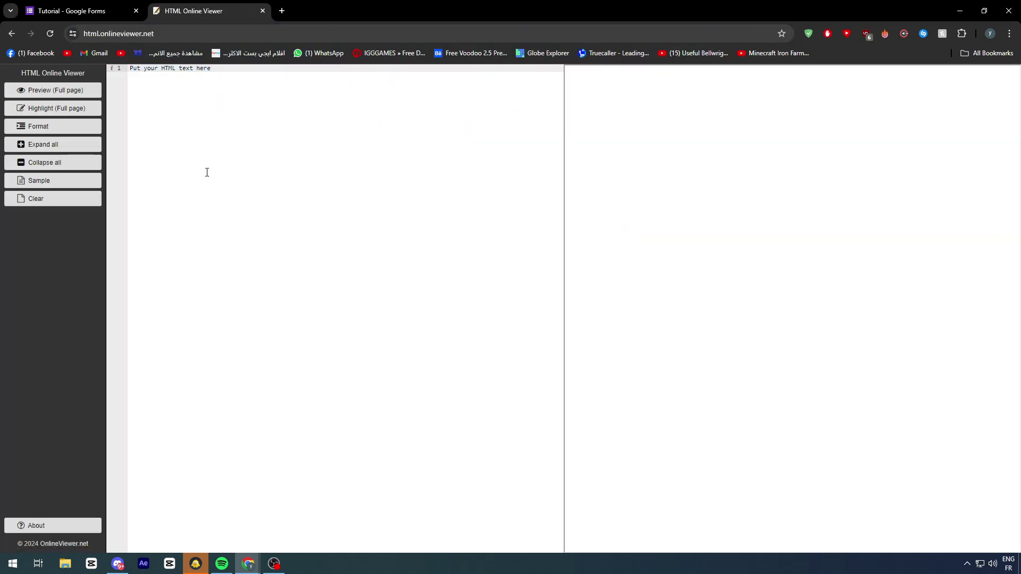
pyautogui.hotkey('ctrl', 'a')
pyautogui.hotkey('ctrl', 'v')
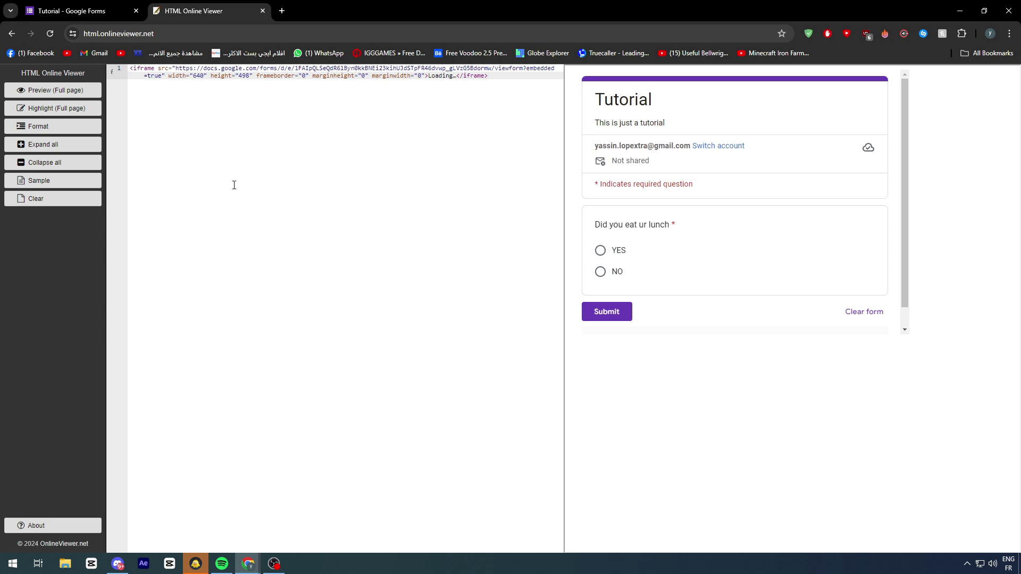
pyautogui.scroll(-1, 774, 133)
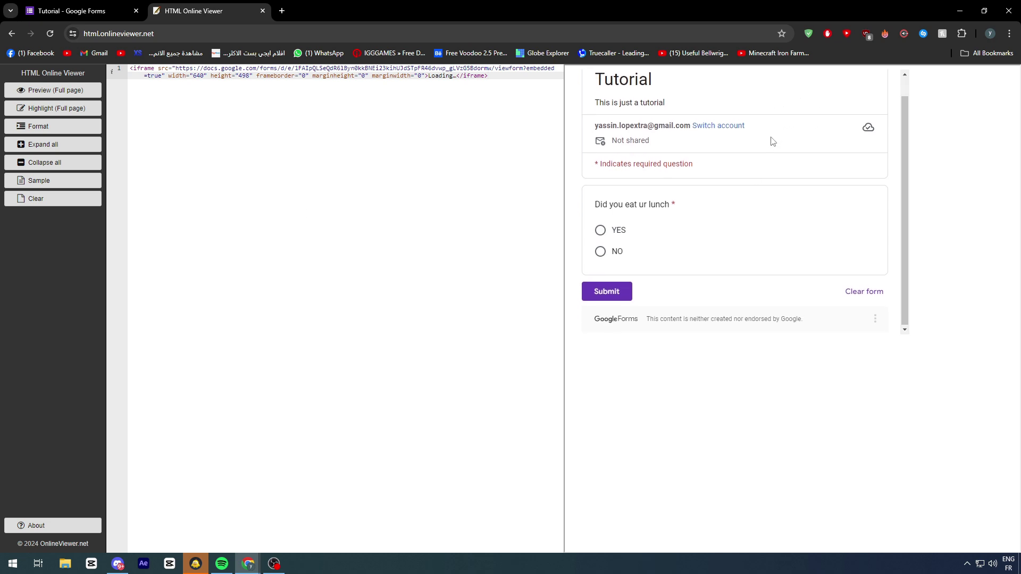
pyautogui.scroll(1, 745, 133)
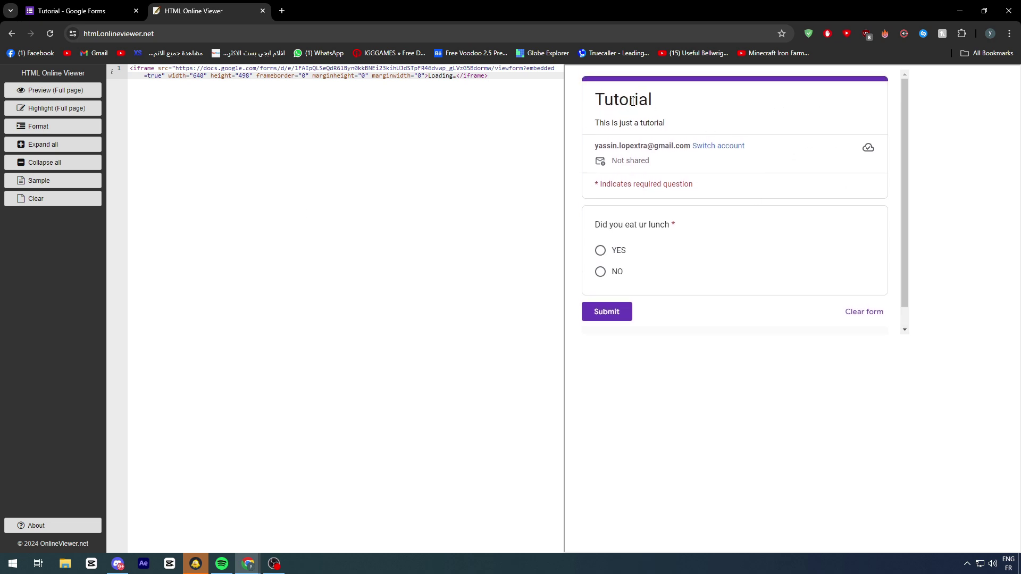
# Test the embedded form in the preview by answering the lunch question with YES and switching the answer to NO
pyautogui.click(599, 251)
pyautogui.click(602, 272)
pyautogui.scroll(-1, 638, 255)
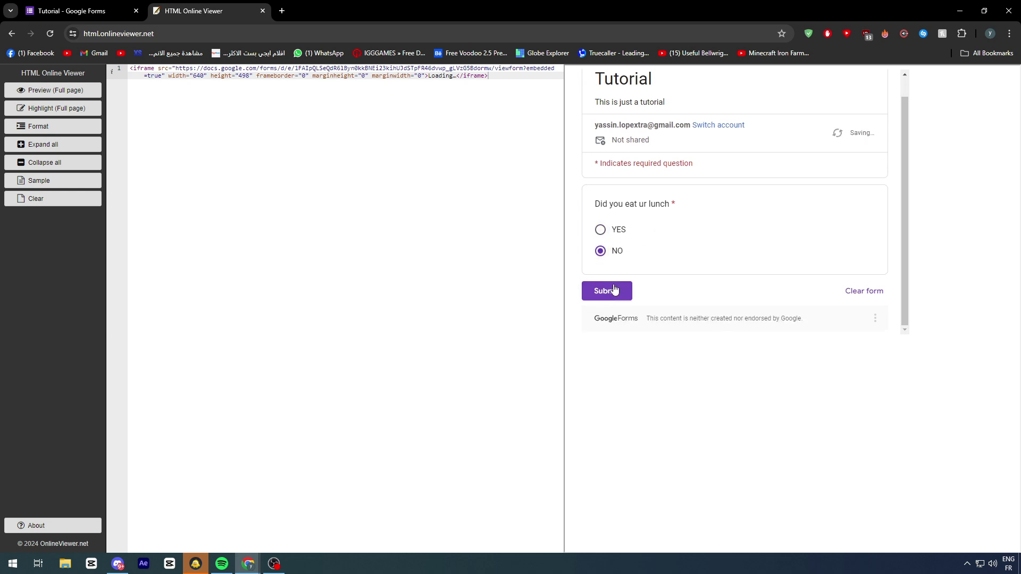
pyautogui.scroll(1, 594, 266)
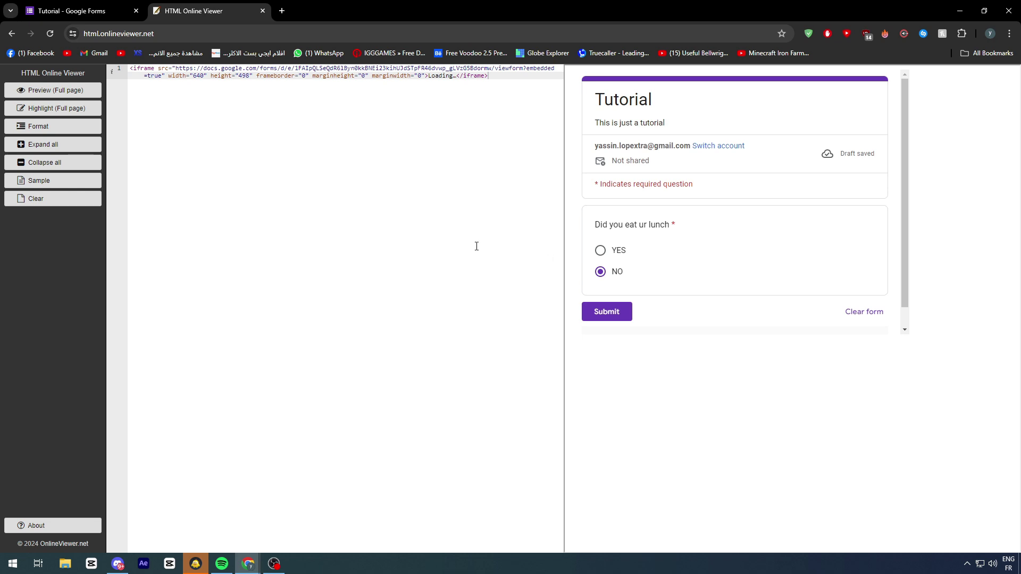
# Select the pasted iframe code, return to the Google Forms tab and close the Send form dialog
pyautogui.moveTo(513, 82); pyautogui.dragTo(109, 70)
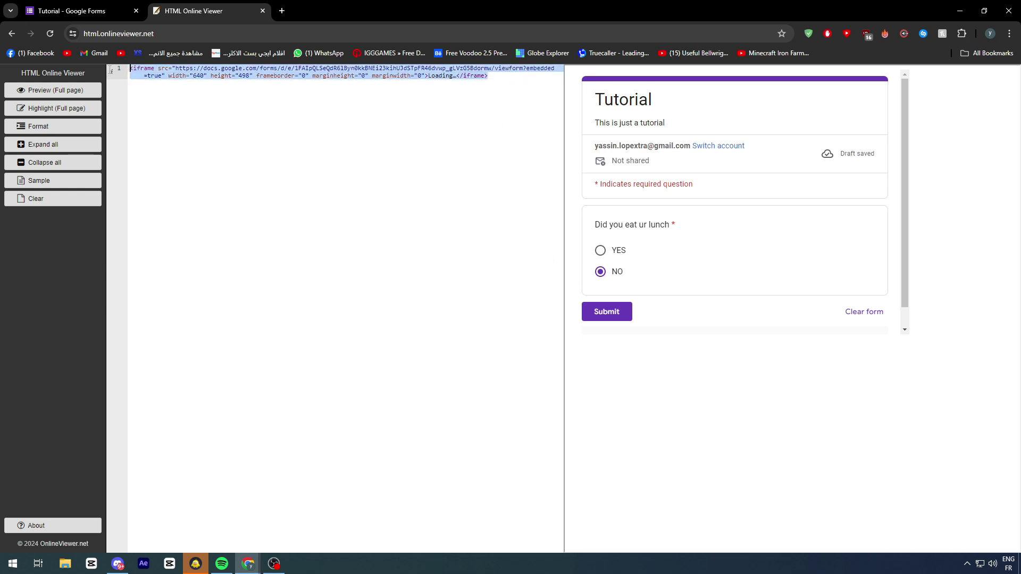
pyautogui.click(96, 8)
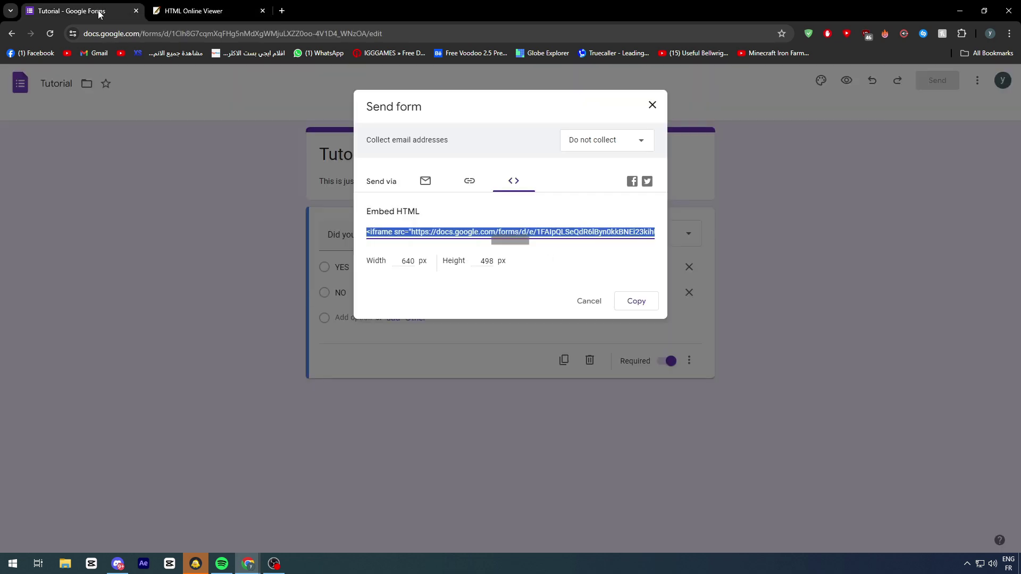
pyautogui.click(642, 111)
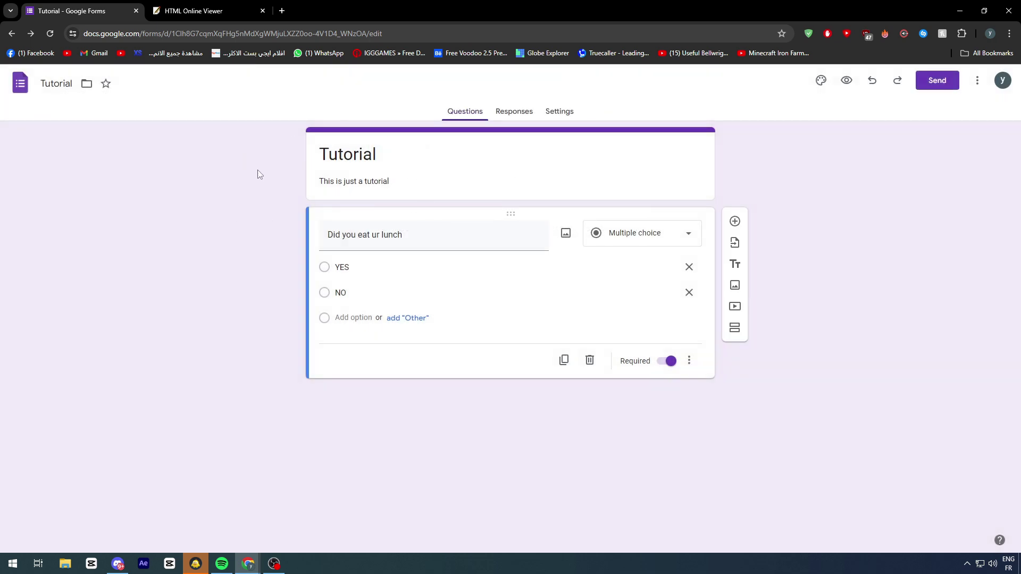
# Open wix.com in a new browser tab and log in to the account with Google
pyautogui.click(283, 10)
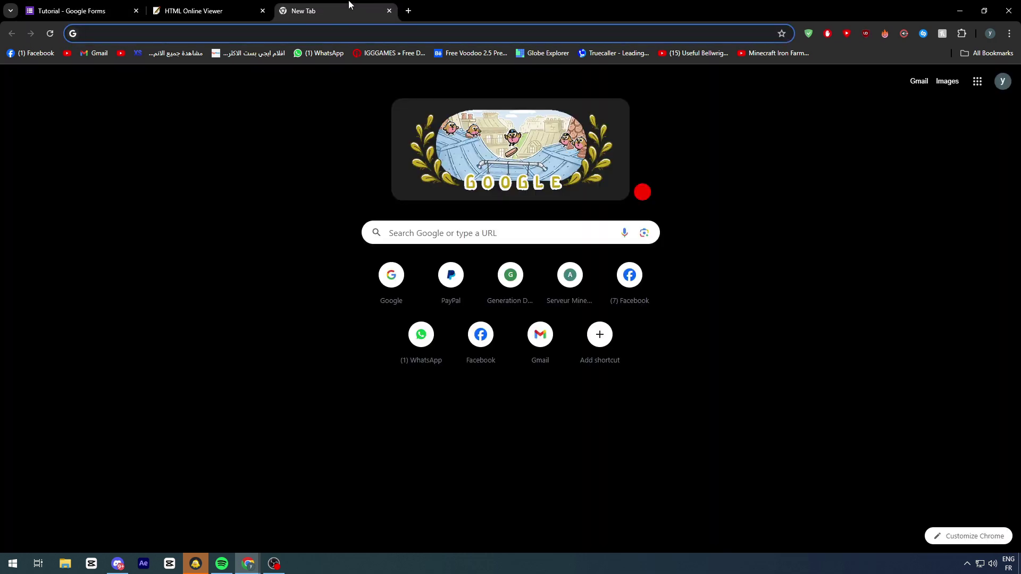
pyautogui.write('wix.com')
pyautogui.press('Return')
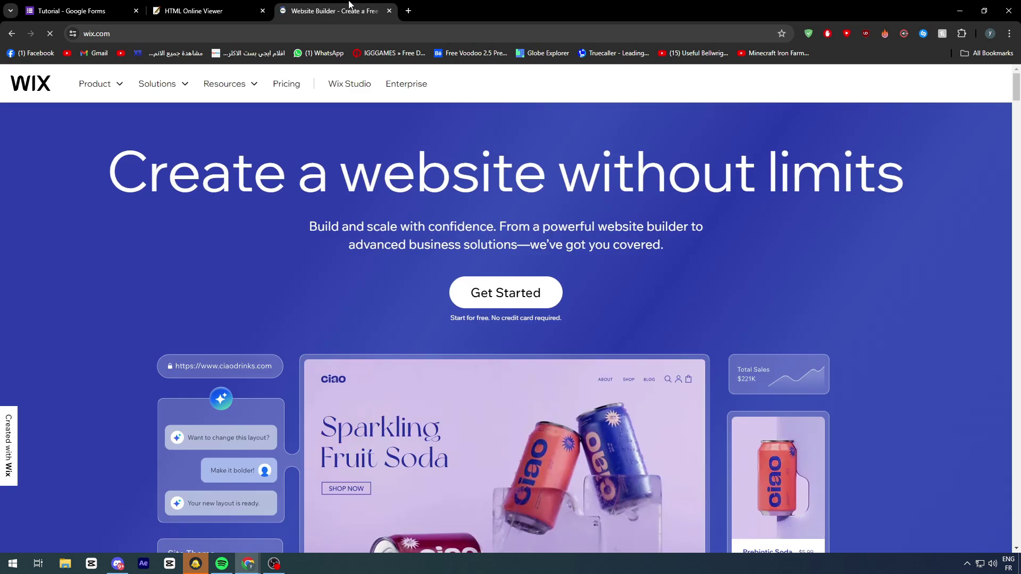
pyautogui.click(900, 86)
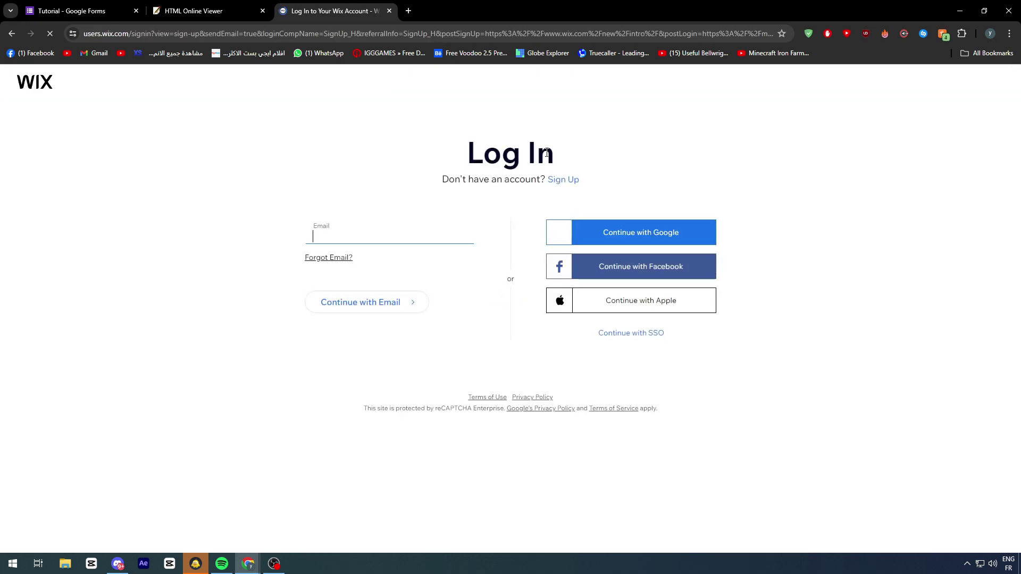
pyautogui.click(668, 237)
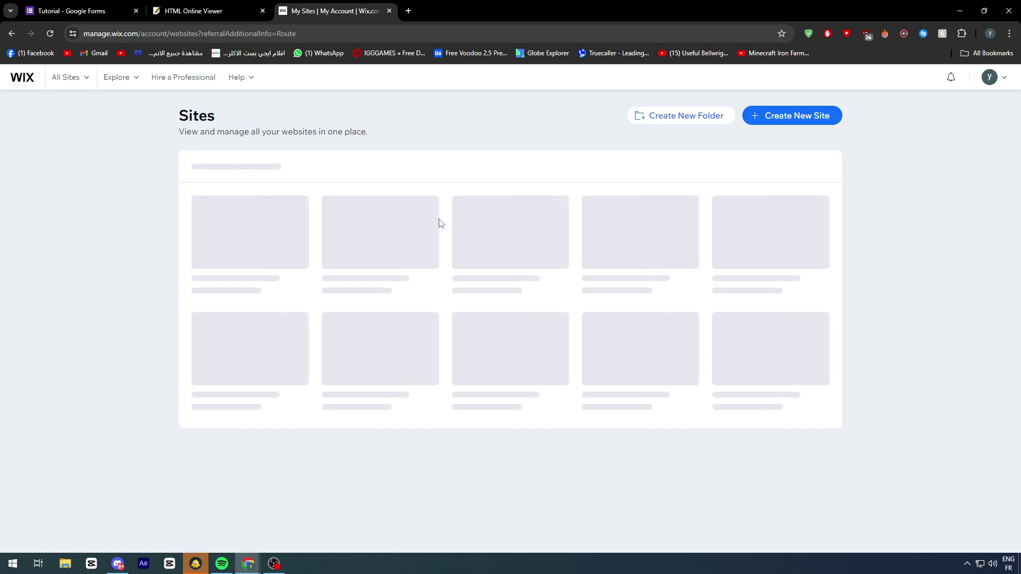
# Open the Store Tutorial site from the Wix sites list and launch its website editor
pyautogui.moveTo(240, 352)
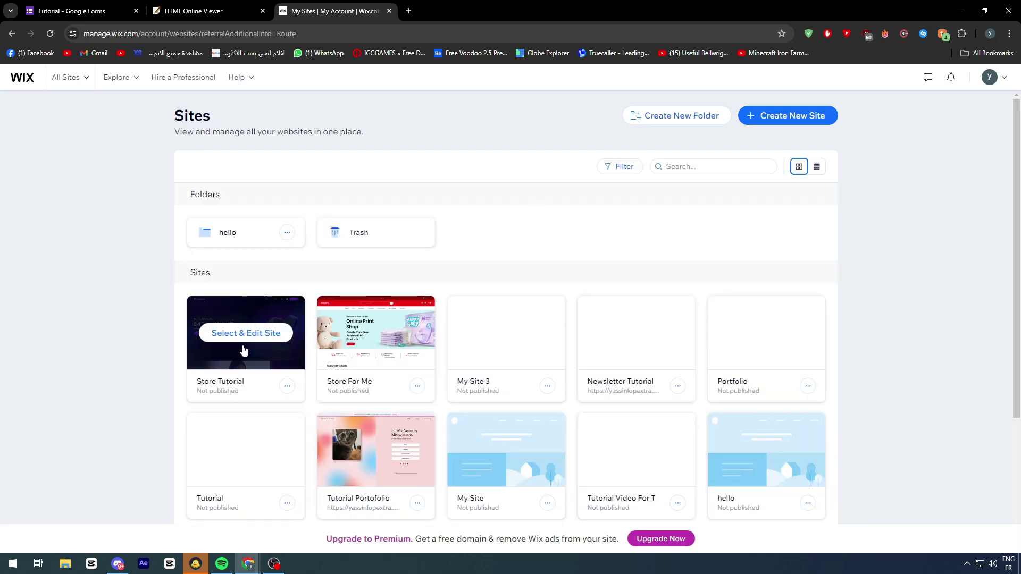
pyautogui.click(287, 386)
pyautogui.click(265, 375)
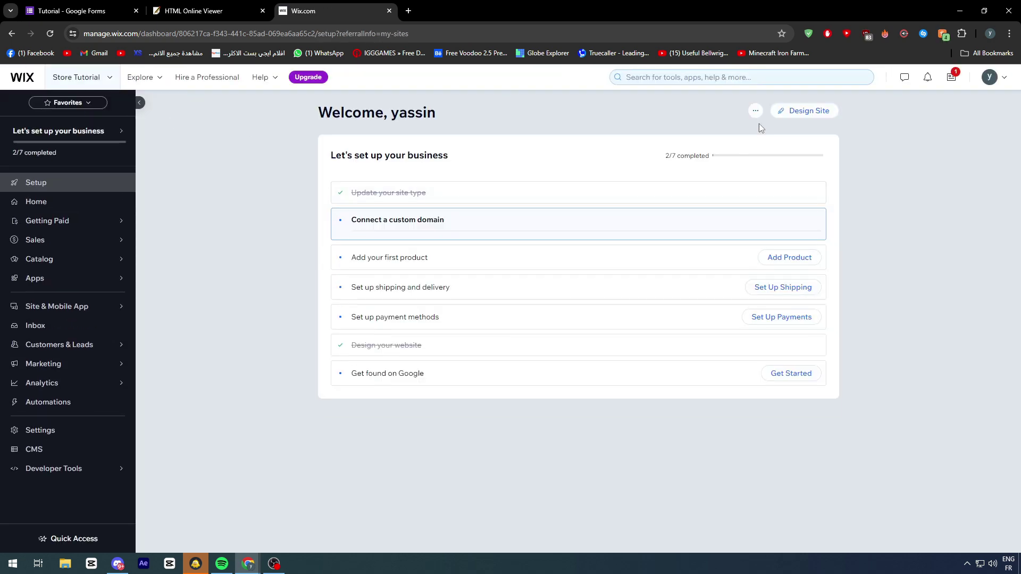
pyautogui.click(804, 111)
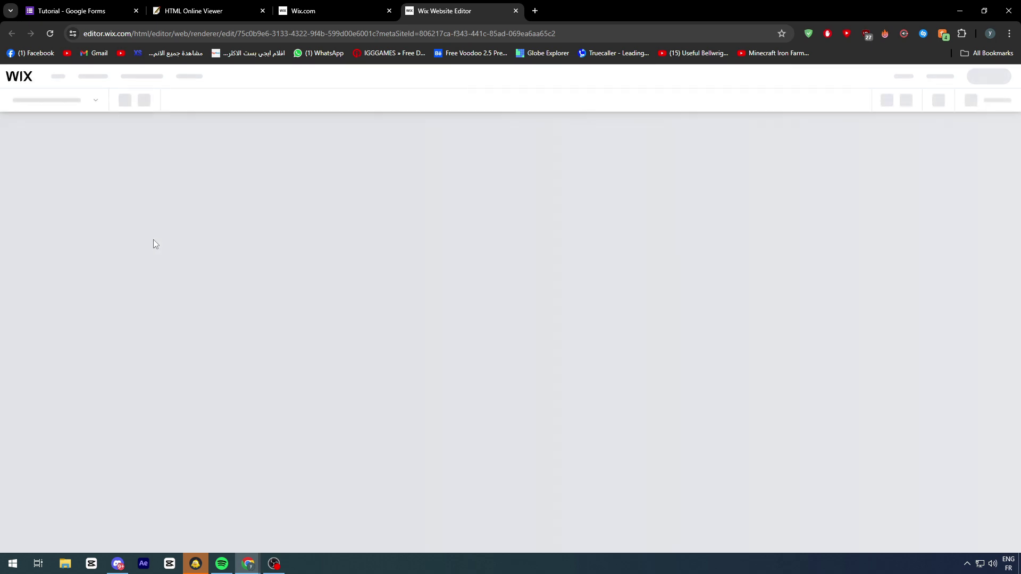
# Switch back to the Tutorial form in Google Forms and show its Embed HTML code in the send options again
pyautogui.click(123, 6)
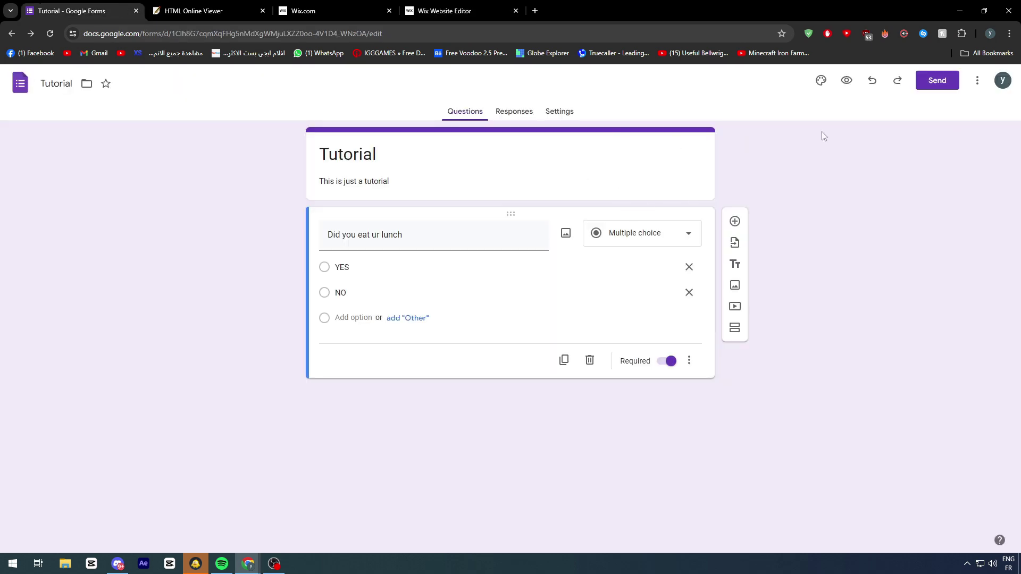
pyautogui.click(923, 91)
pyautogui.click(513, 181)
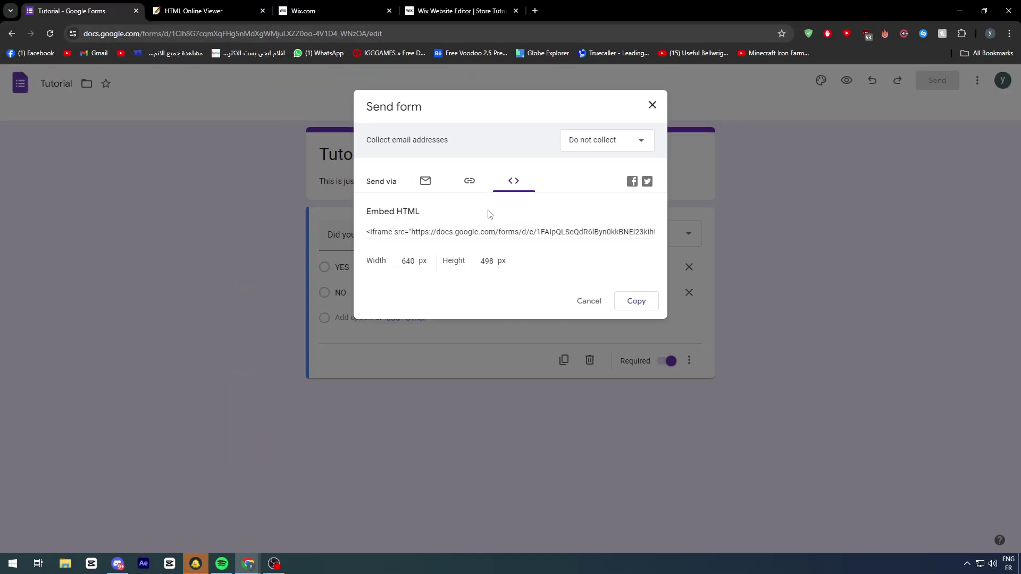
# Switch to the Wix website editor and add the "Welcome to Our Site" section template directly below the home page's opening banner
pyautogui.click(462, 8)
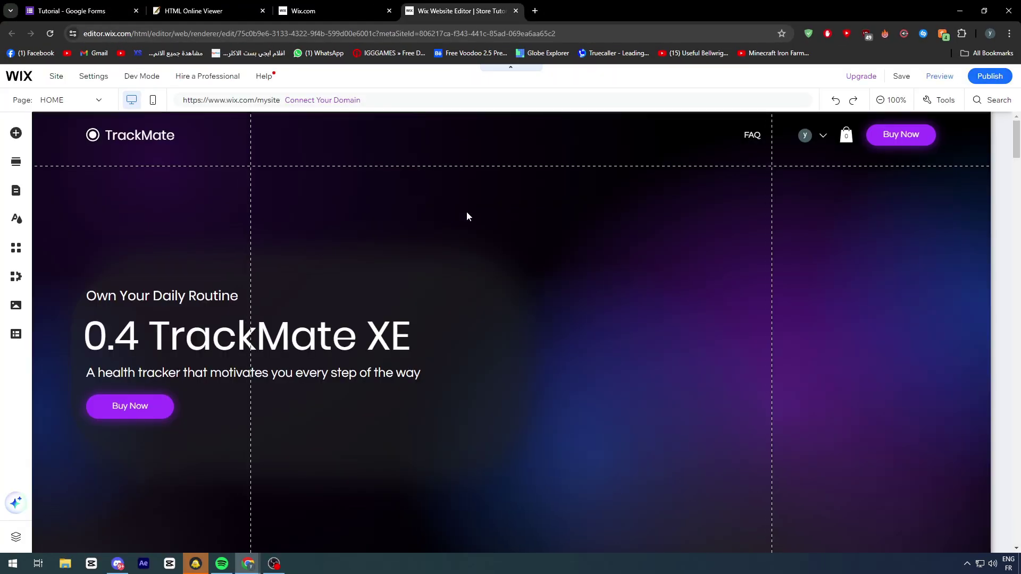
pyautogui.scroll(-12, 333, 353)
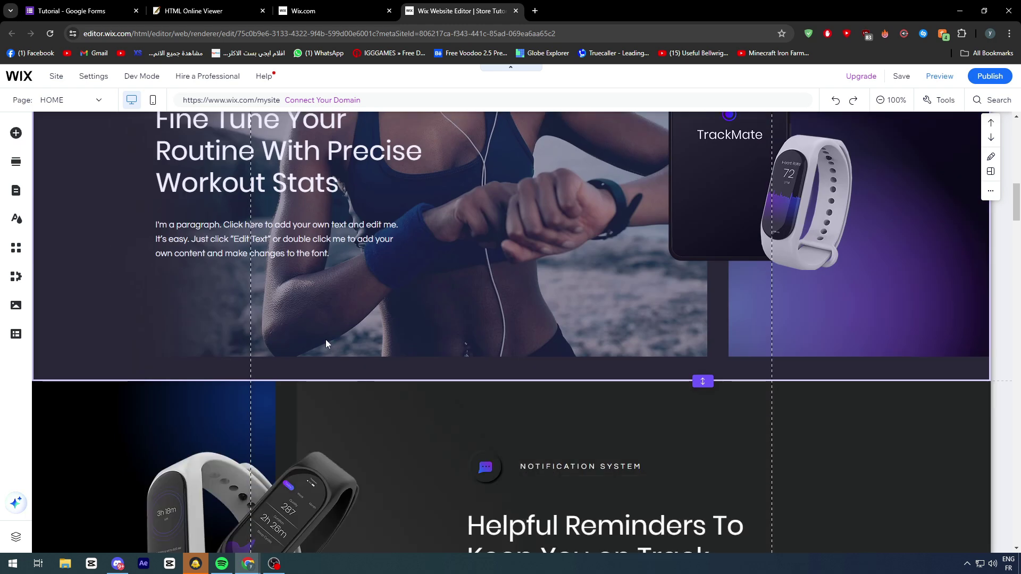
pyautogui.scroll(7, 326, 342)
pyautogui.click(497, 258)
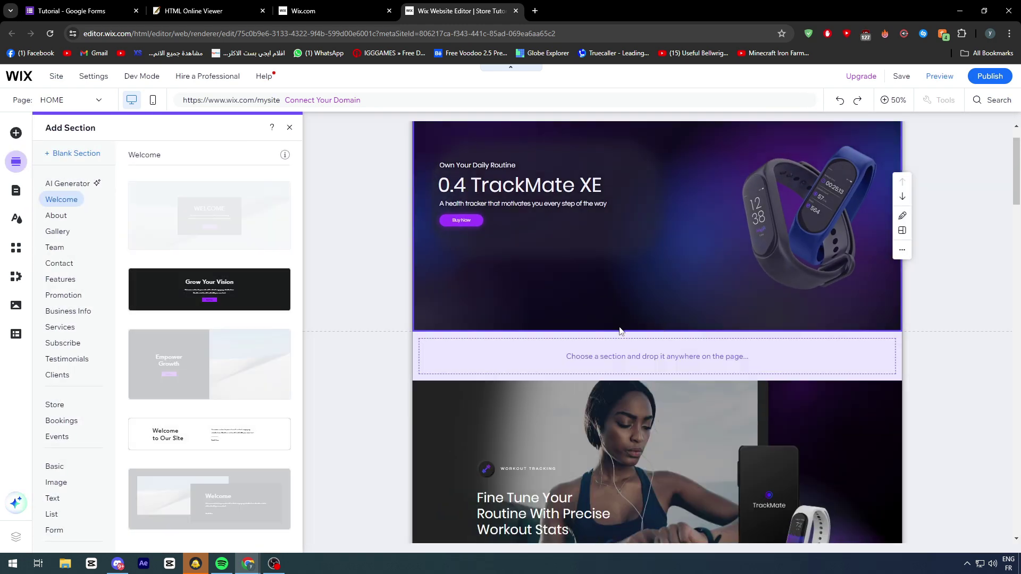
pyautogui.scroll(-1, 78, 287)
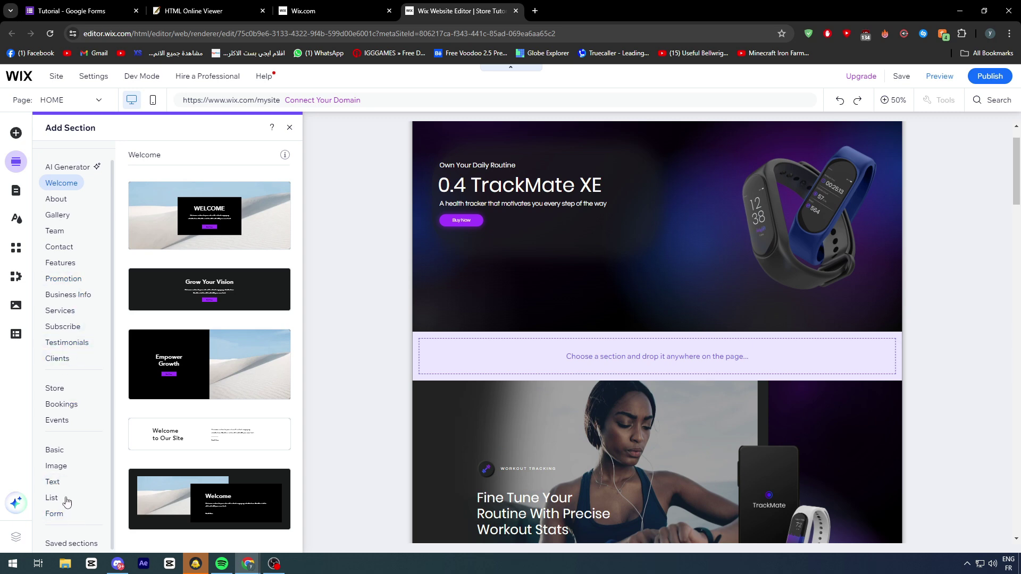
pyautogui.scroll(1, 58, 452)
pyautogui.scroll(-1, 160, 298)
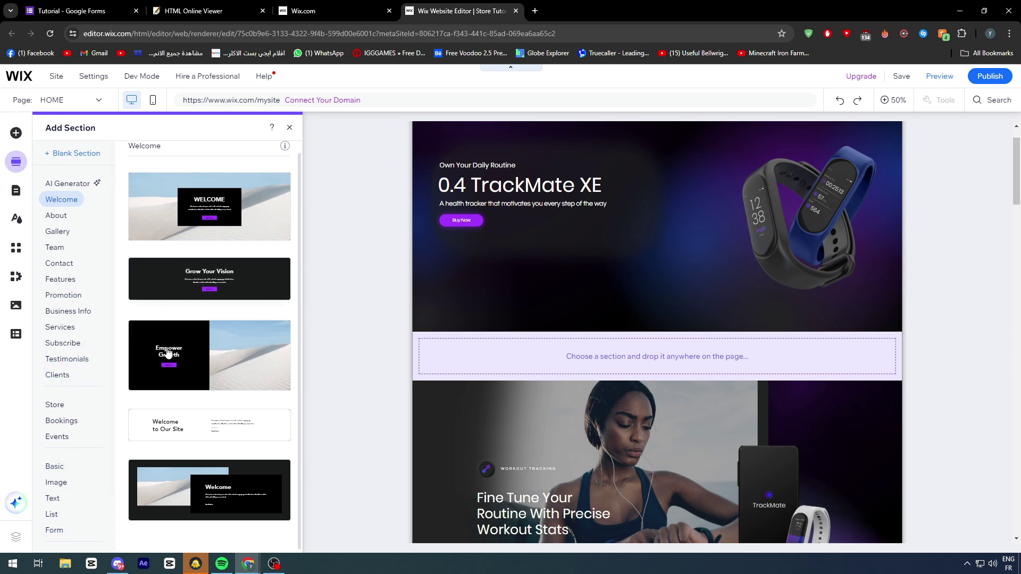
pyautogui.scroll(-1, 86, 433)
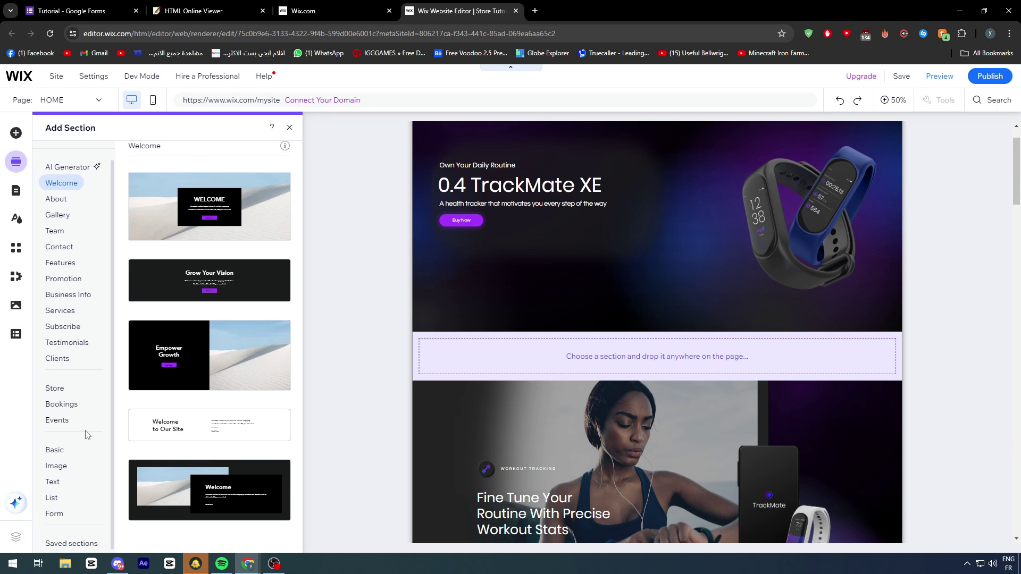
pyautogui.moveTo(174, 440); pyautogui.dragTo(440, 342)
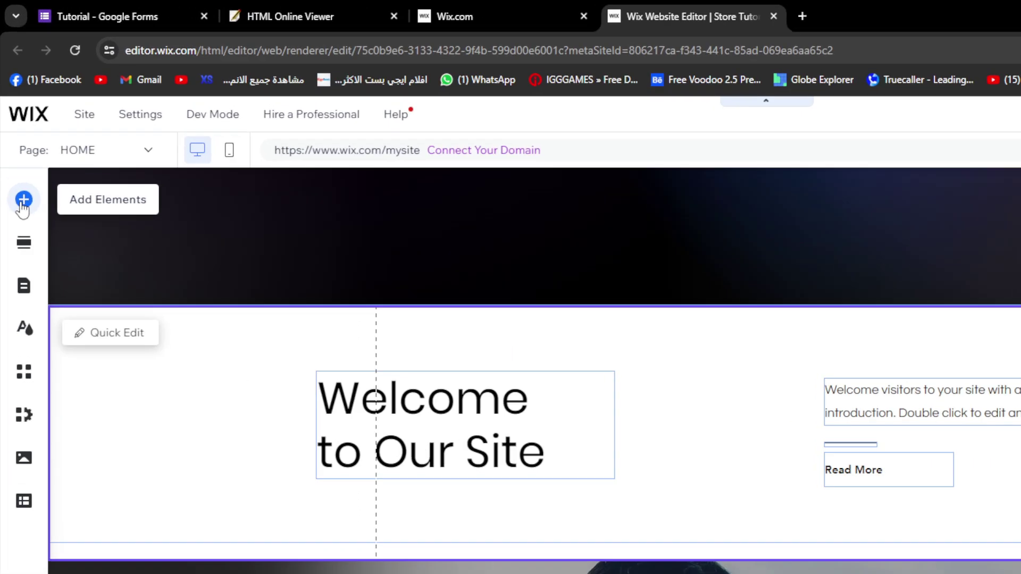
# Add an Embed HTML element to the Welcome section and enter the Tutorial form's copied iframe code in it
pyautogui.click(16, 133)
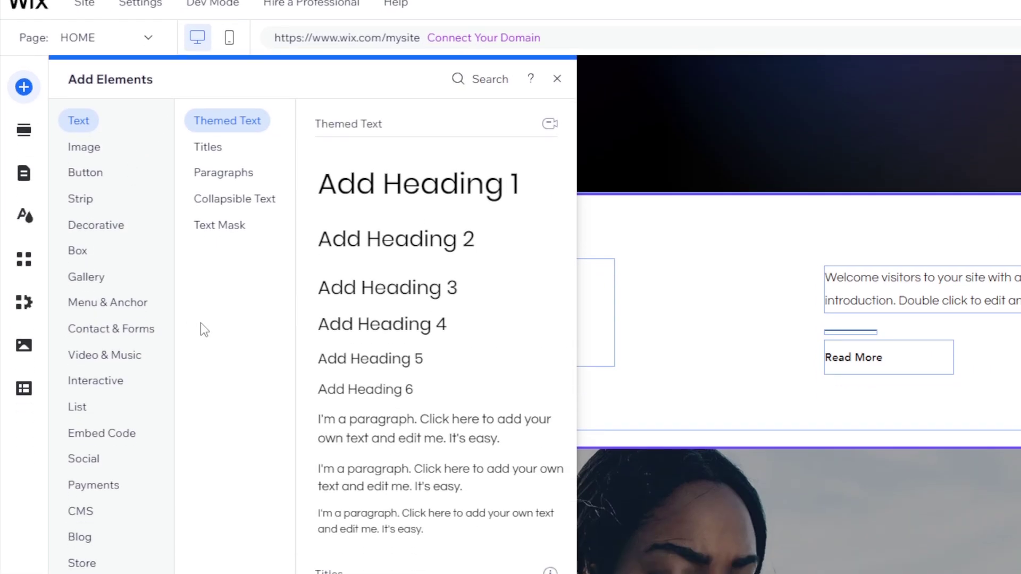
pyautogui.click(107, 423)
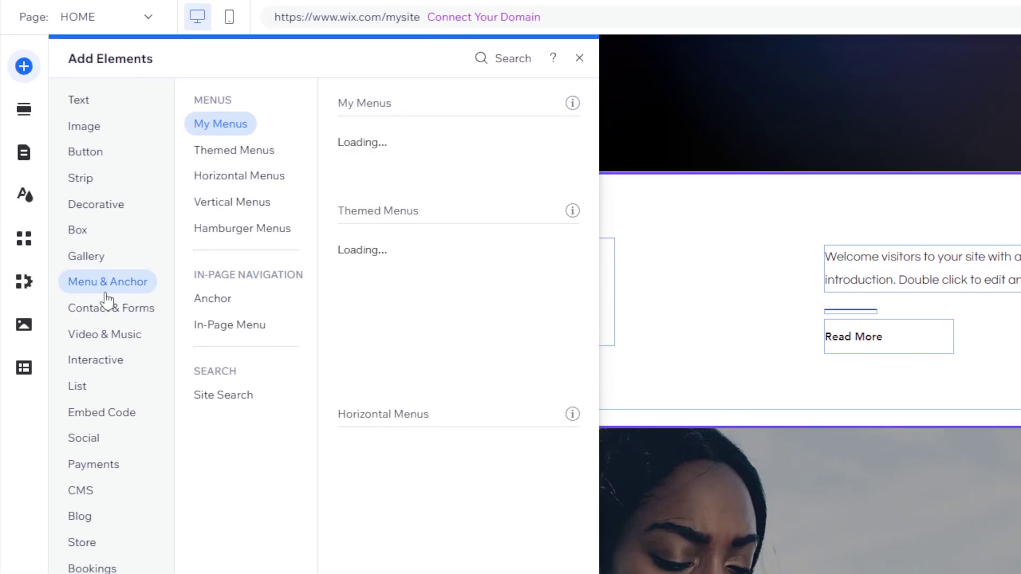
pyautogui.click(109, 415)
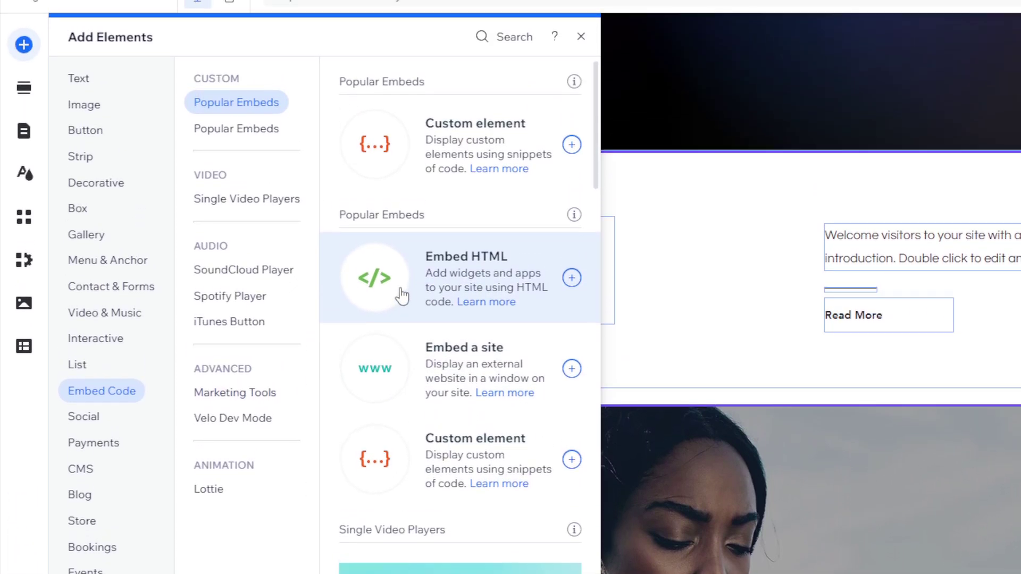
pyautogui.click(401, 295)
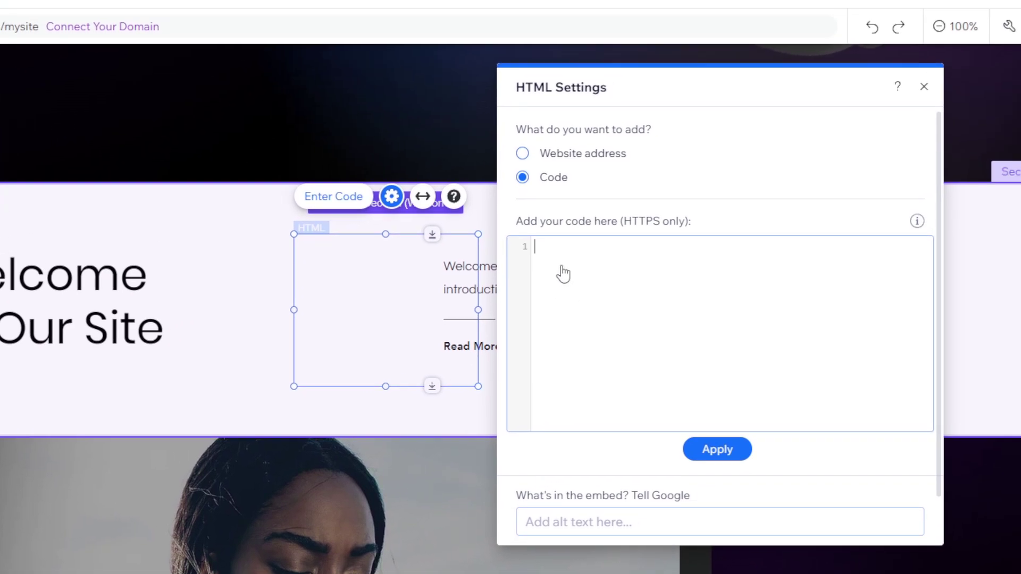
pyautogui.write('<iframe src="https://docs.google.com/forms/d/e/1FAIpQLSeQdR61Byn0kkBNEi23kihUJdSTpFR46dvwp_gLVzG5Bdormw/viewform?embedded=true" width="640" height="498" frameborder="0" marginheight="0" marginwidth="0">Loading…</iframe>')
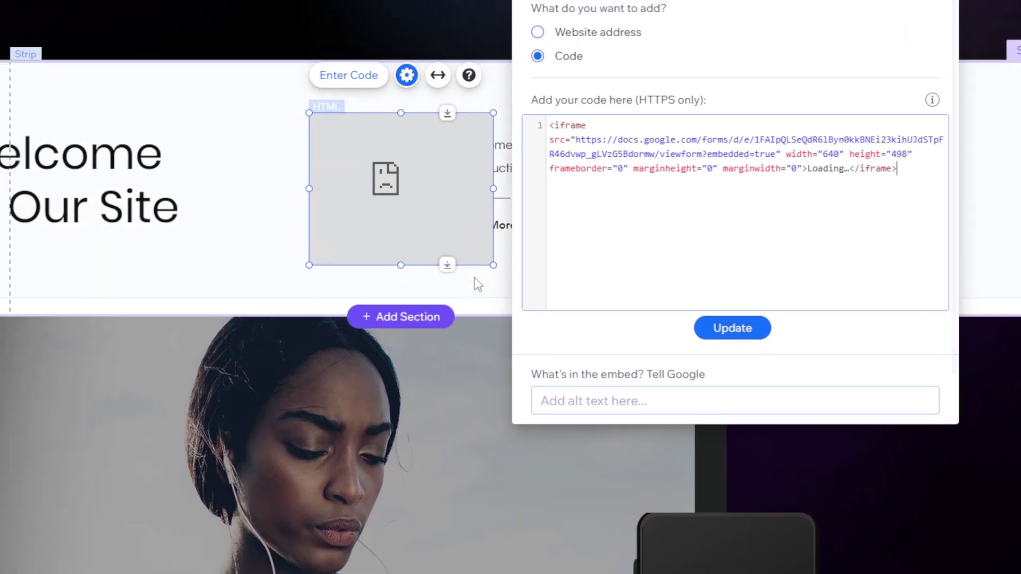
# Reposition the HTML embed element beside the "Welcome to Our Site" heading and enlarge it to make room for the form
pyautogui.moveTo(367, 217); pyautogui.dragTo(293, 207)
pyautogui.moveTo(505, 286); pyautogui.dragTo(508, 285)
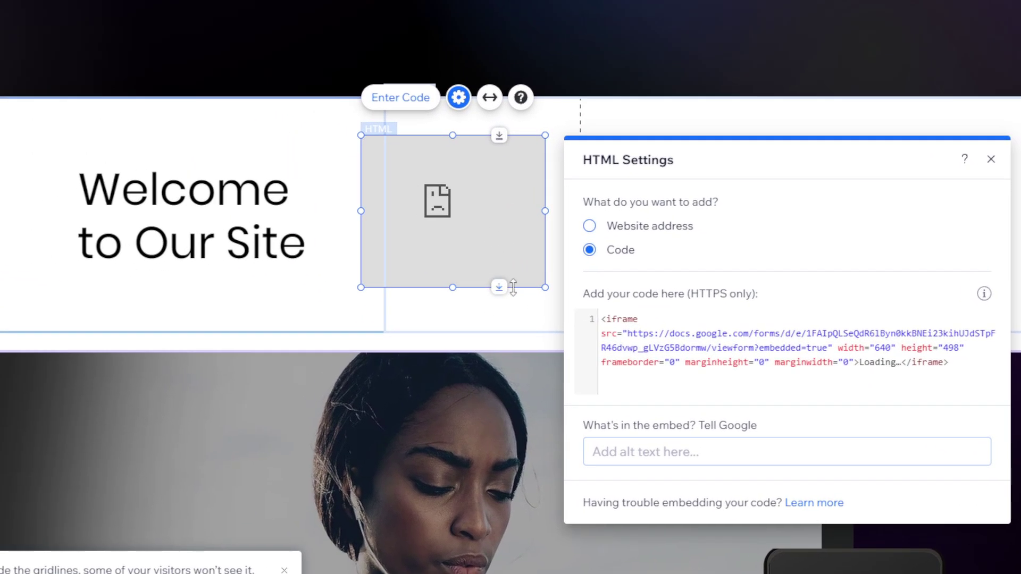
pyautogui.moveTo(545, 287); pyautogui.dragTo(843, 573)
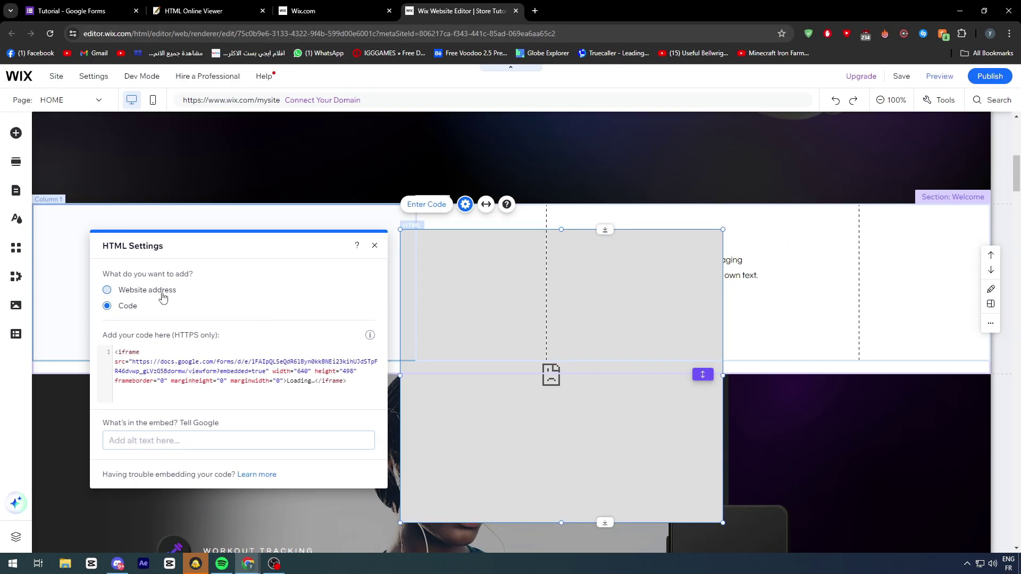
# Switch the embed's source to Website address and back to Code, and move the form further right in the Welcome section
pyautogui.click(155, 291)
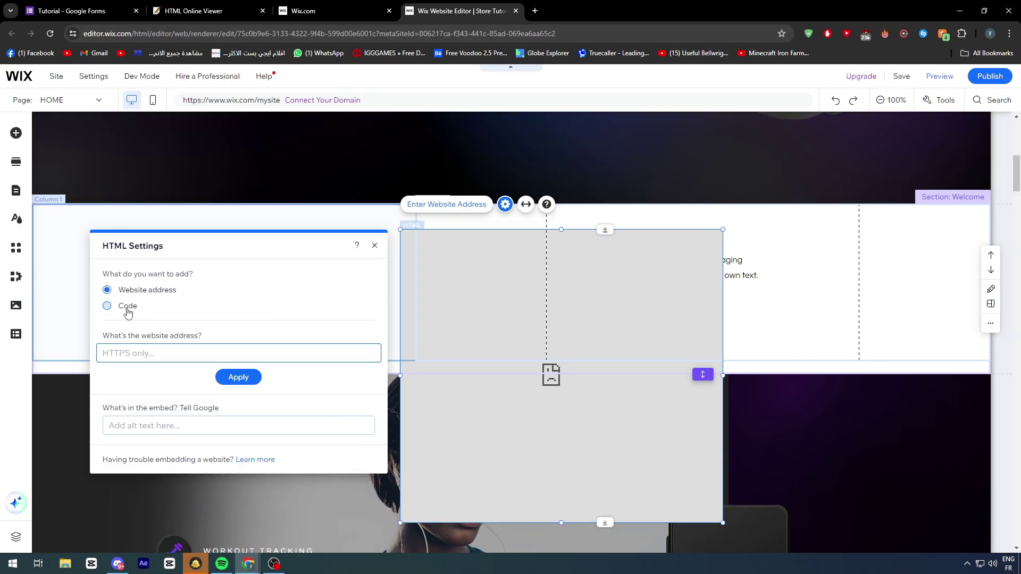
pyautogui.click(129, 313)
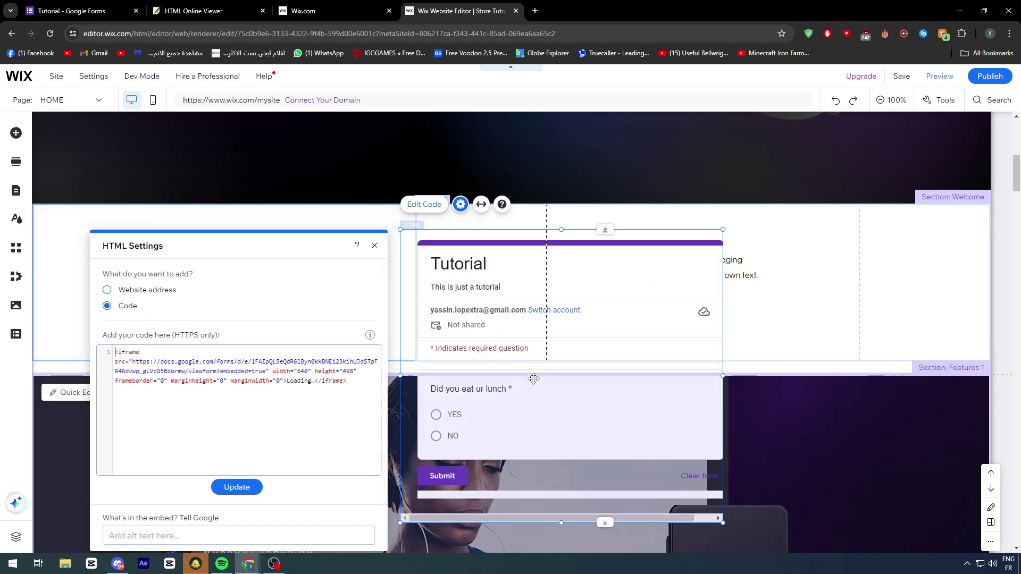
pyautogui.moveTo(497, 255); pyautogui.dragTo(698, 223)
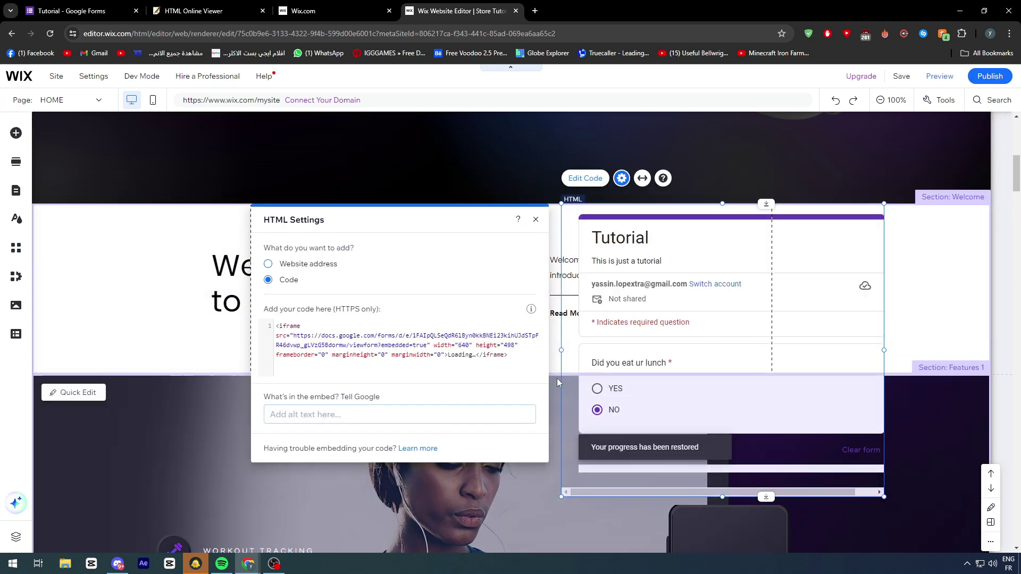
# Close the HTML settings and extend the Welcome section downwards to a height of 560 to contain the embedded form
pyautogui.click(547, 356)
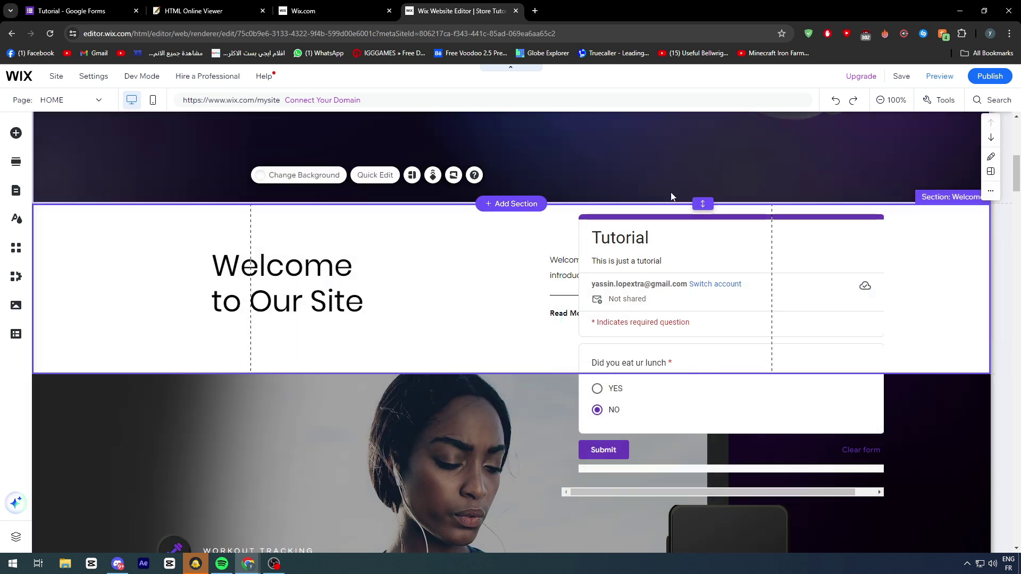
pyautogui.moveTo(705, 202); pyautogui.dragTo(702, 128)
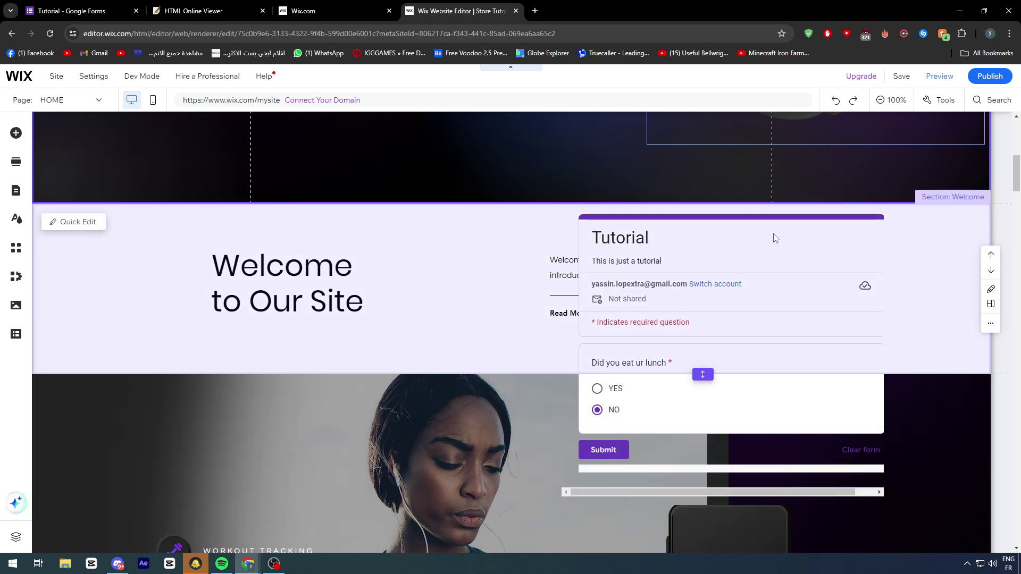
pyautogui.moveTo(703, 374); pyautogui.dragTo(708, 567)
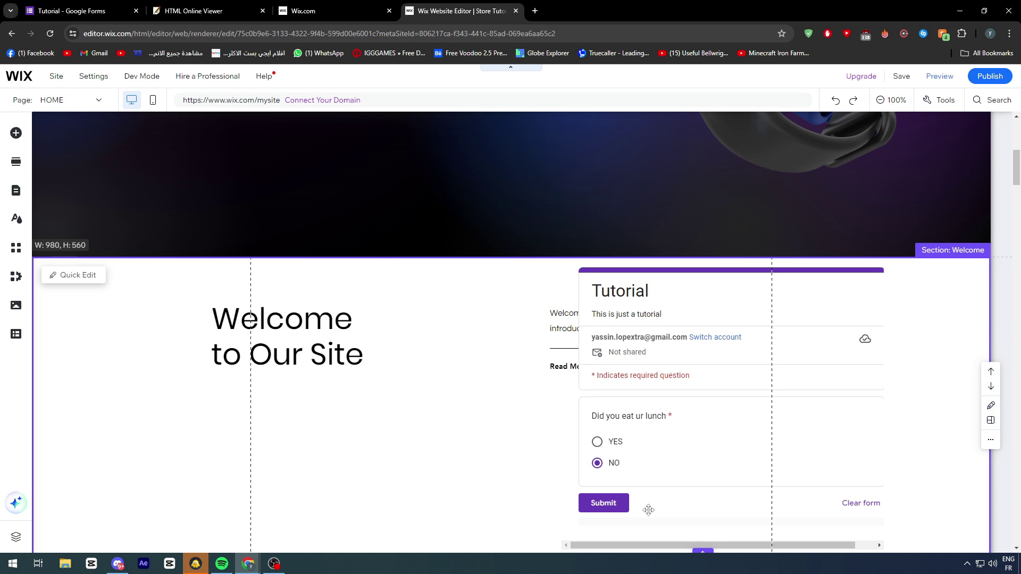
# Move the introduction text, Read More button and divider line left beside the heading, and shift the embedded form right, clear of them
pyautogui.scroll(-1, 485, 323)
pyautogui.click(553, 259)
pyautogui.moveTo(553, 259); pyautogui.dragTo(412, 248)
pyautogui.click(578, 304)
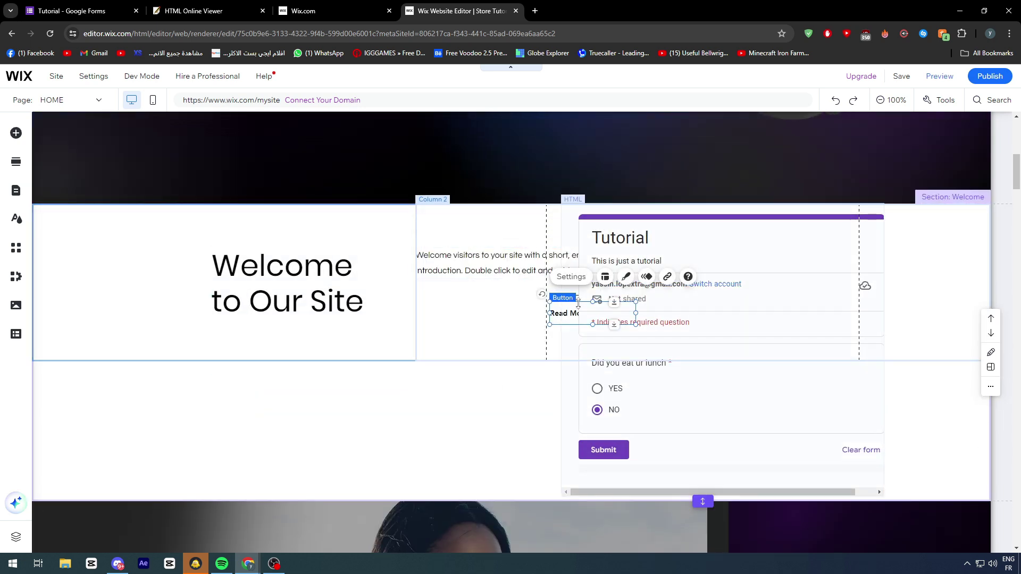
pyautogui.moveTo(578, 303); pyautogui.dragTo(442, 283)
pyautogui.click(557, 297)
pyautogui.moveTo(555, 295); pyautogui.dragTo(419, 292)
pyautogui.moveTo(729, 242); pyautogui.dragTo(735, 235)
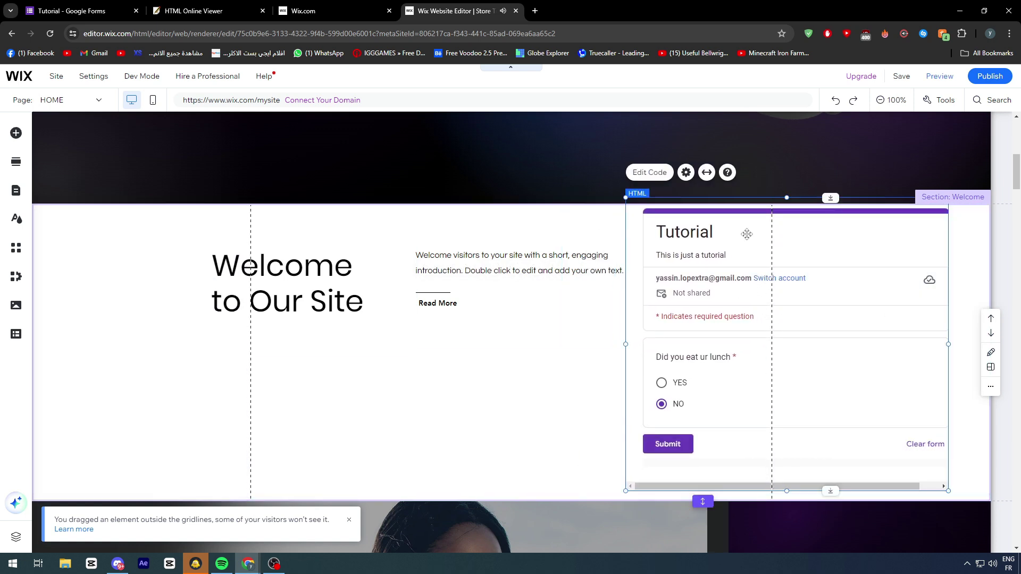
pyautogui.click(1009, 271)
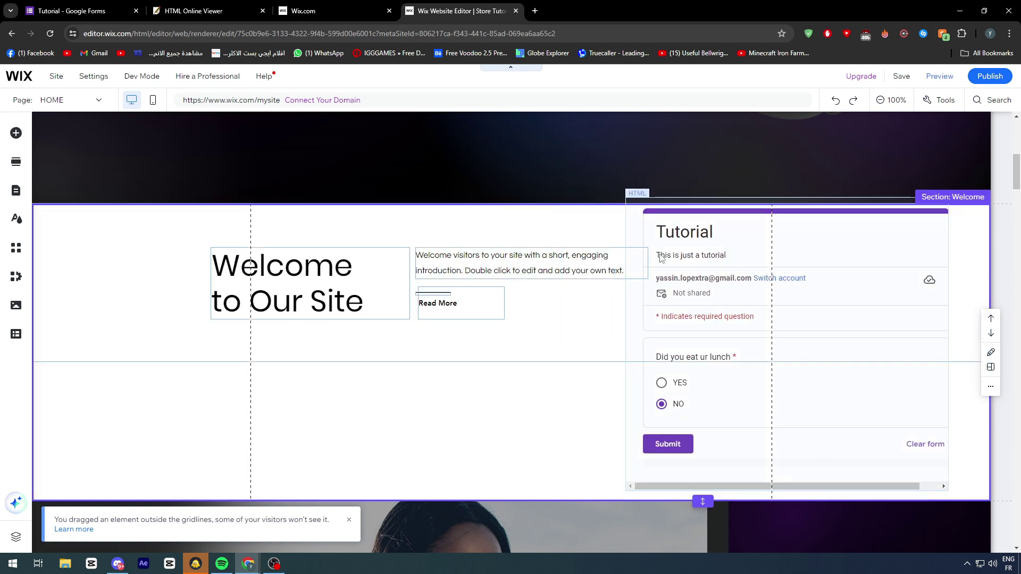
pyautogui.scroll(-1, 687, 350)
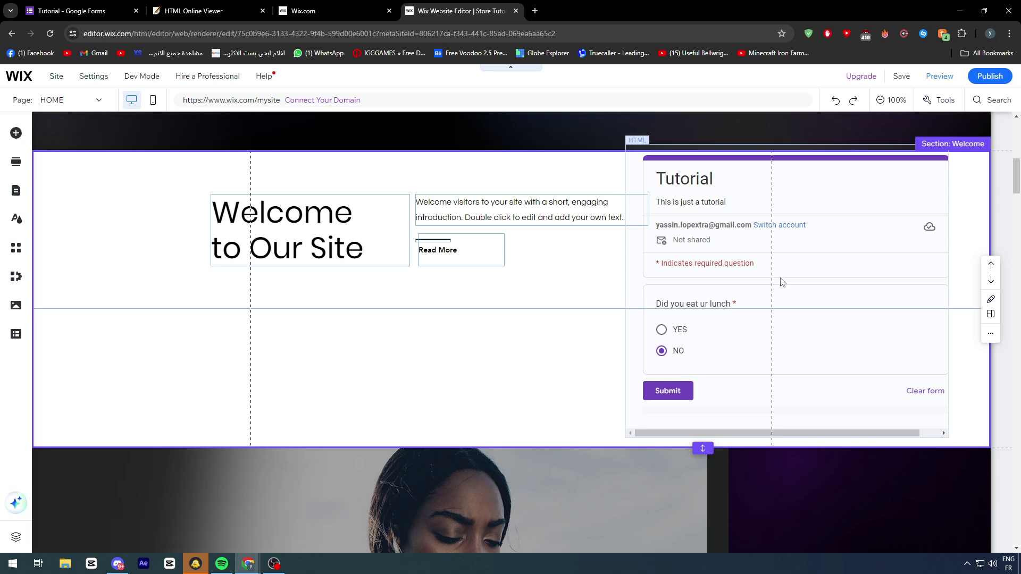
pyautogui.scroll(-15, 553, 333)
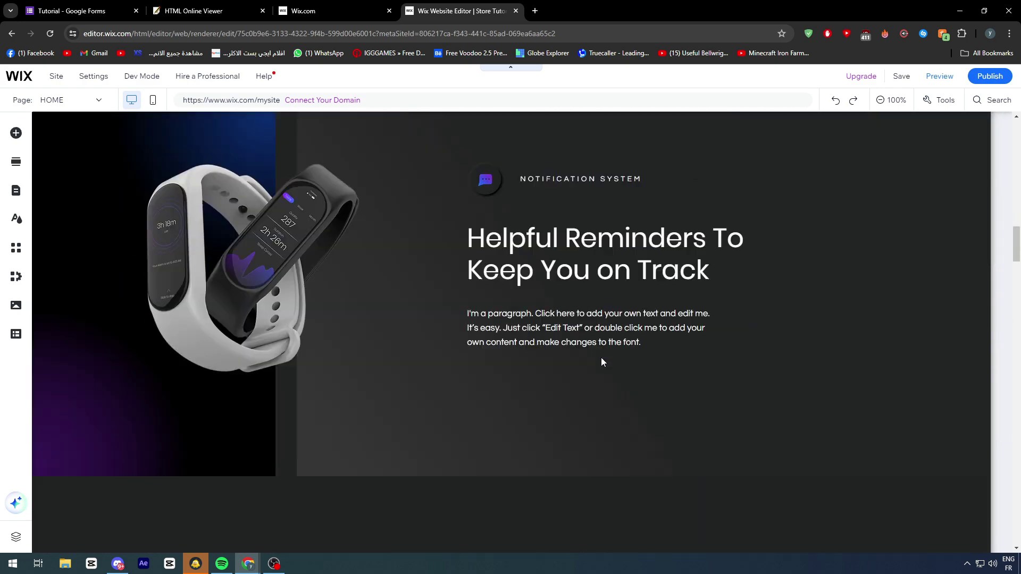
pyautogui.scroll(-2, 601, 362)
# Return to the Tutorial form in Google Forms and close its Send form dialog
pyautogui.click(180, 16)
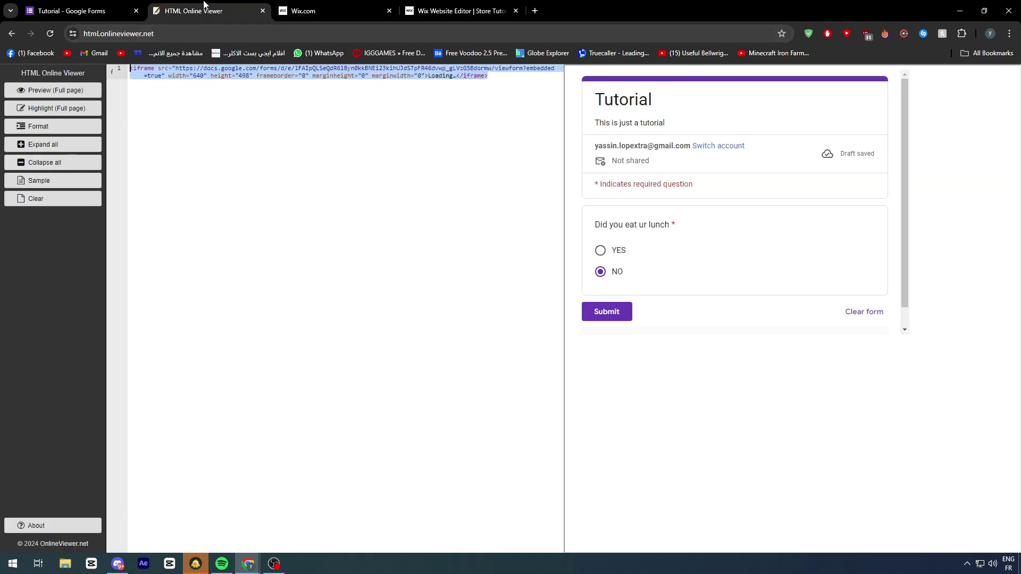
pyautogui.click(79, 11)
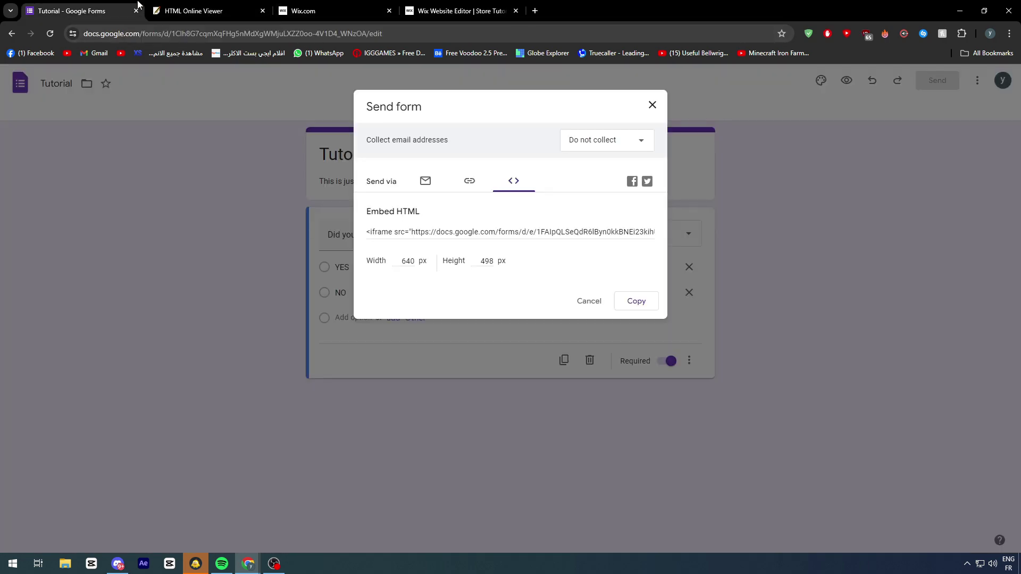
pyautogui.click(651, 105)
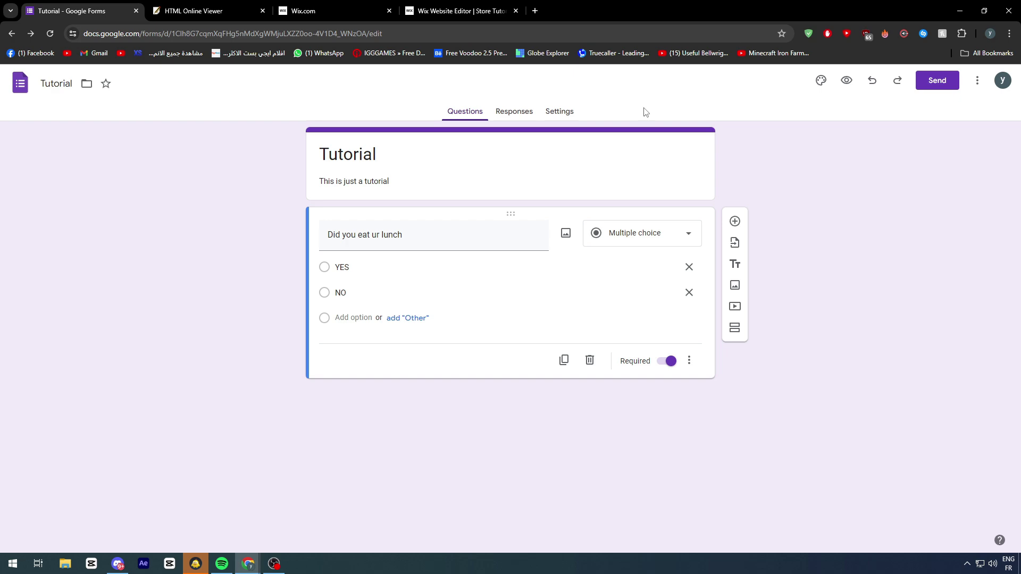
# Switch back to the Wix editor and review the embedded form in the Welcome section and the sections below it
pyautogui.click(478, 16)
pyautogui.scroll(10, 442, 171)
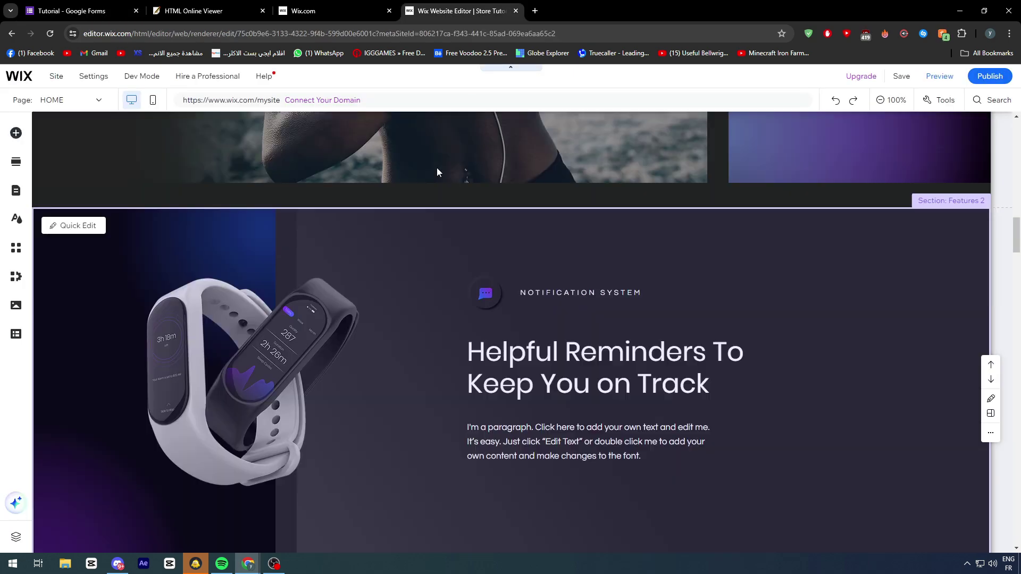
pyautogui.scroll(4, 511, 191)
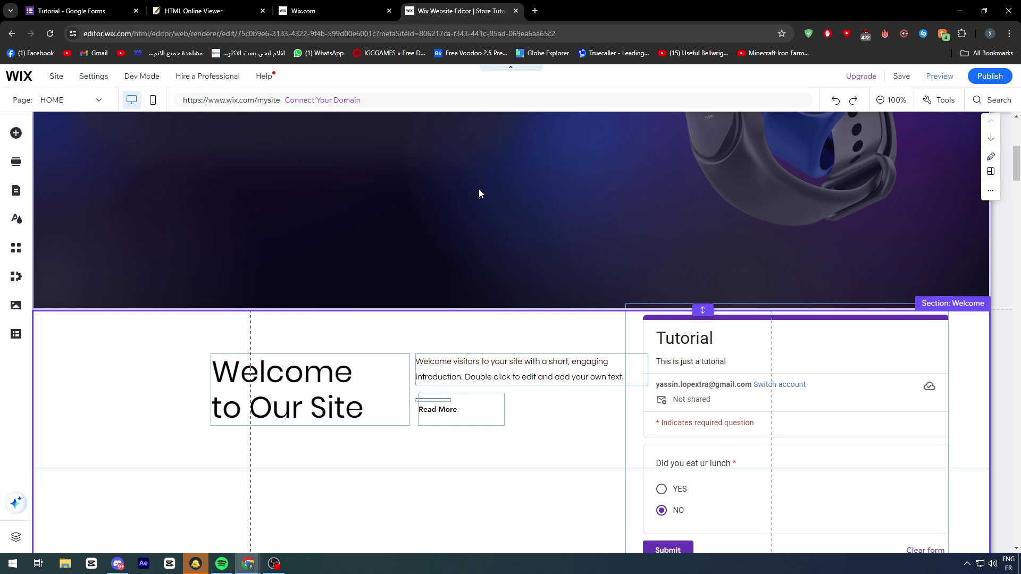
pyautogui.scroll(-1, 433, 165)
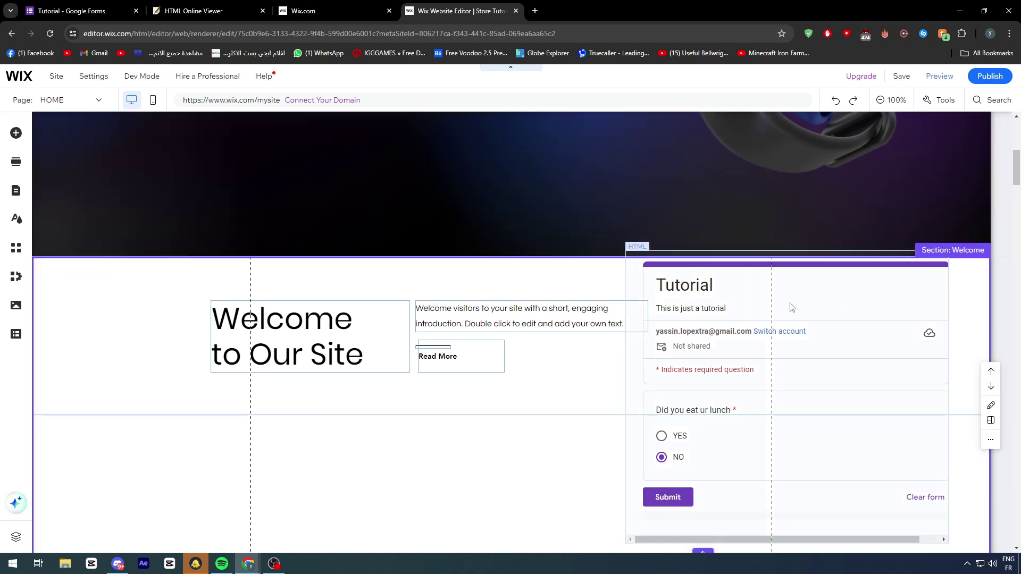
pyautogui.scroll(-2, 669, 279)
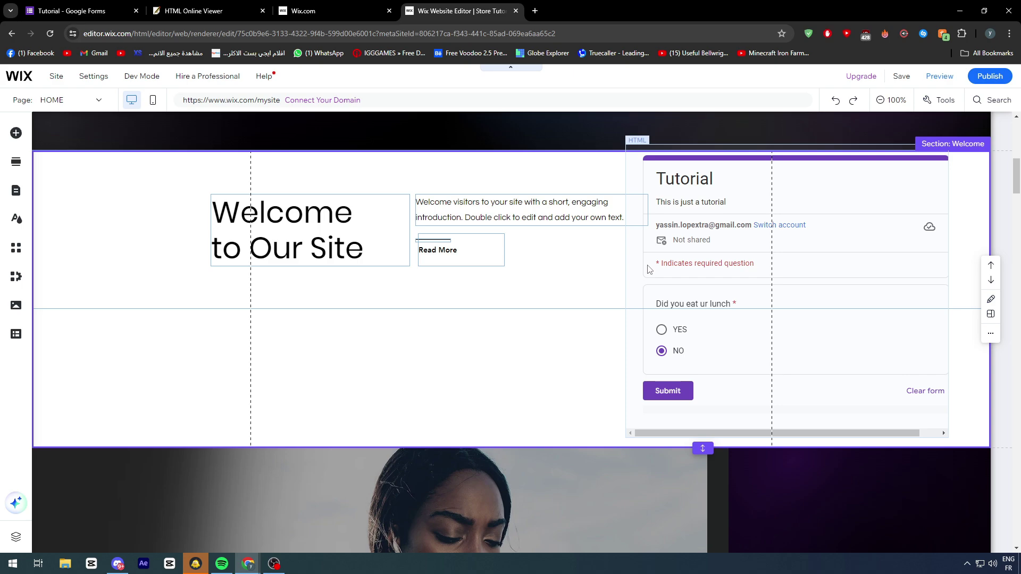
pyautogui.scroll(-8, 822, 242)
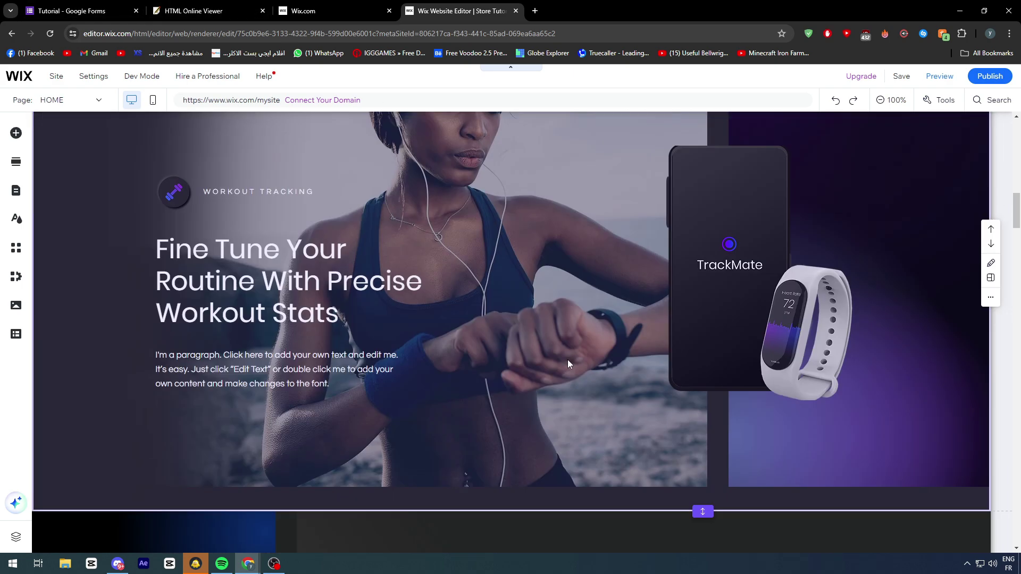
pyautogui.scroll(-20, 567, 359)
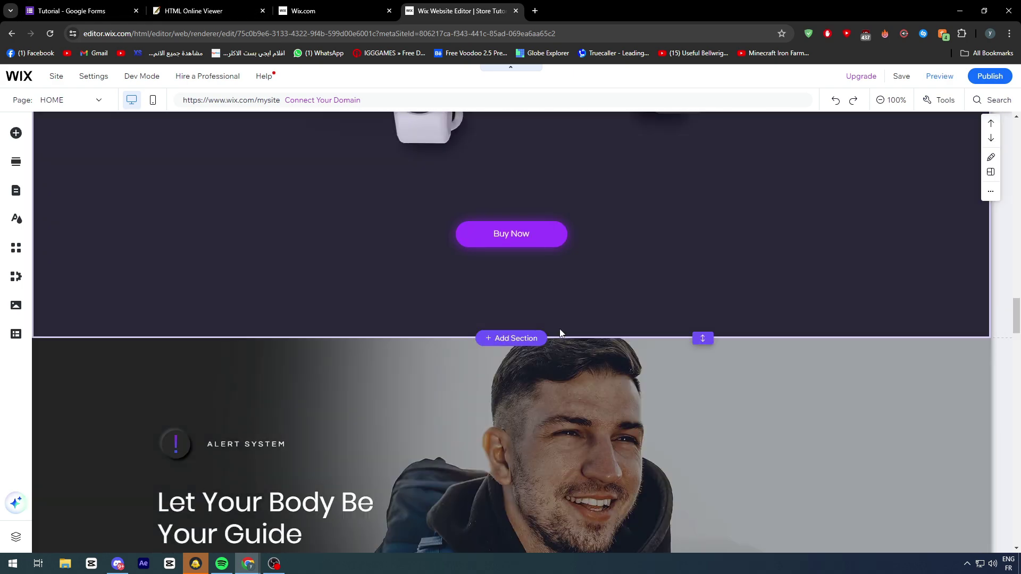
pyautogui.scroll(5, 560, 333)
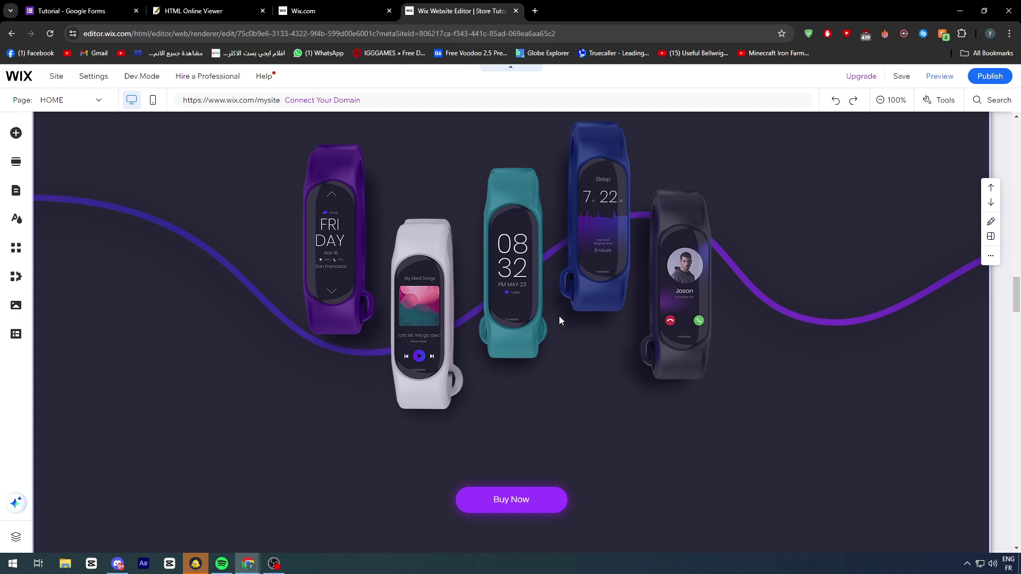
# Look through the lower page sections in the Wix editor and return to the Welcome section with the embedded form
pyautogui.moveTo(1017, 295); pyautogui.dragTo(1020, 394)
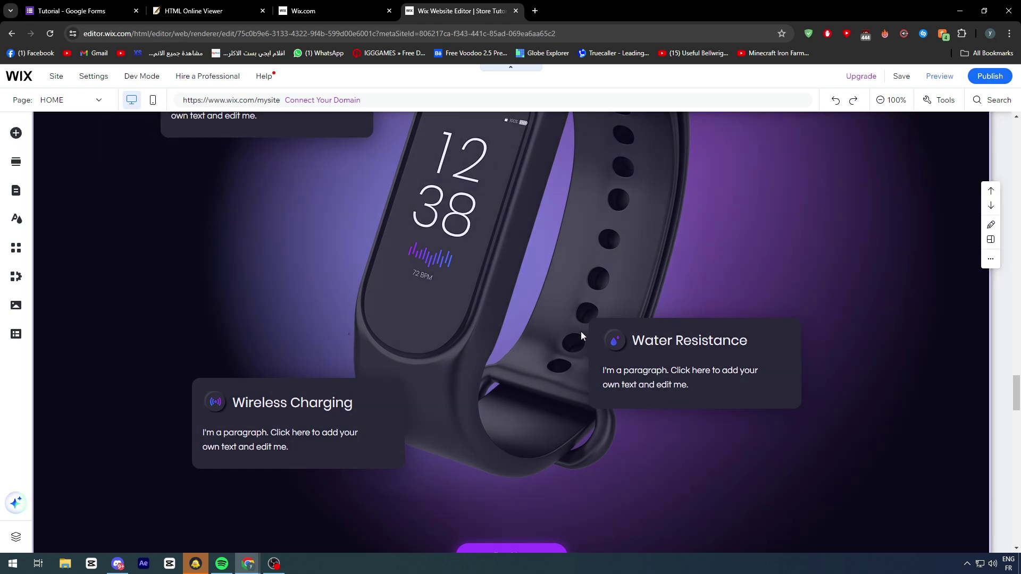
pyautogui.scroll(12, 575, 329)
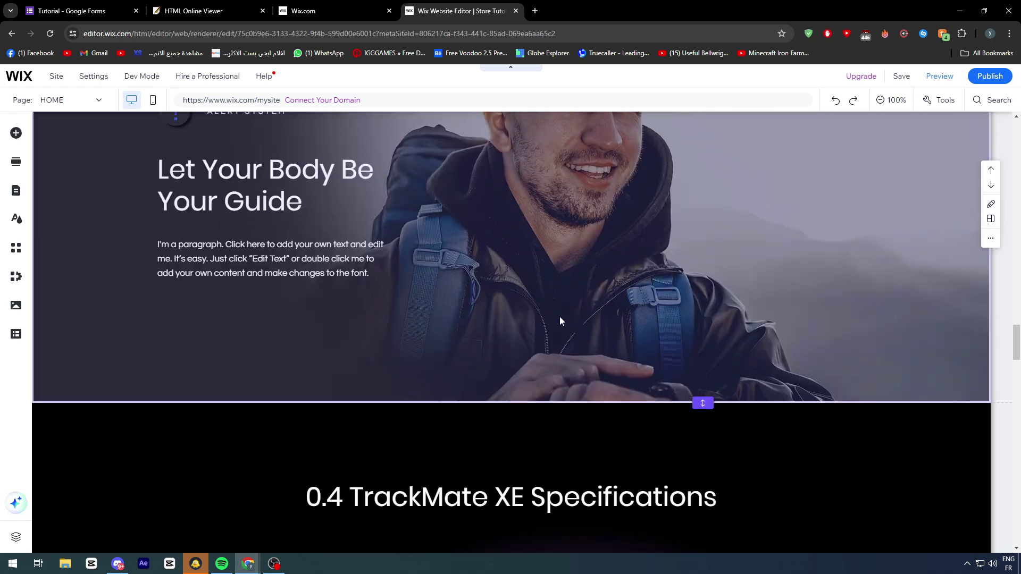
pyautogui.scroll(8, 559, 319)
pyautogui.scroll(10, 556, 317)
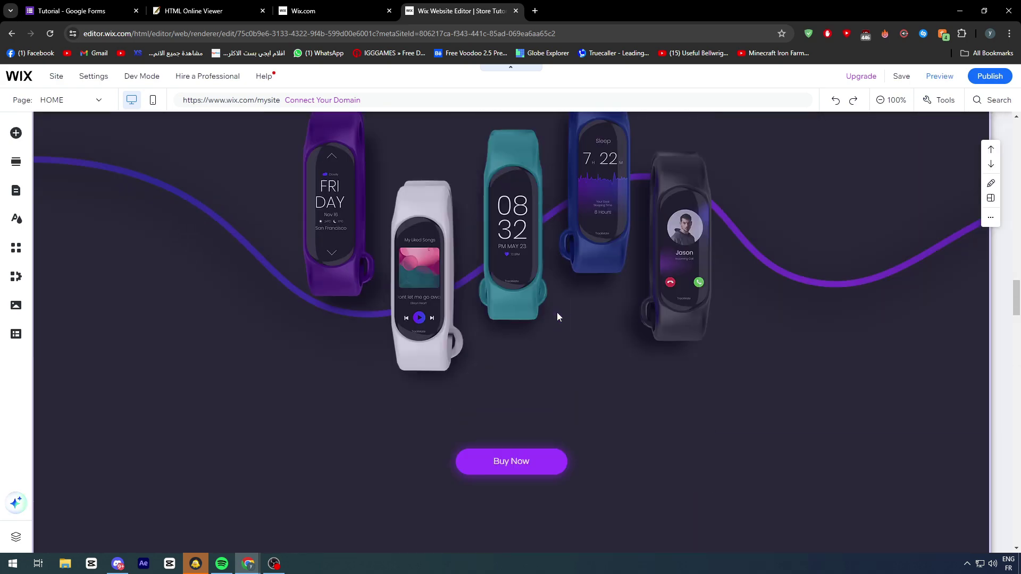
pyautogui.scroll(10, 558, 314)
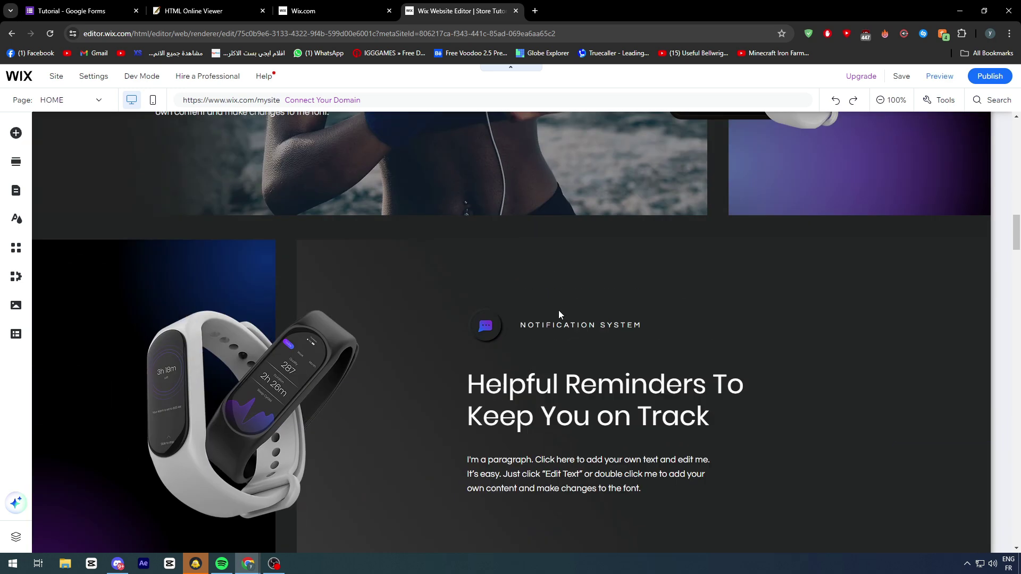
pyautogui.scroll(3, 557, 310)
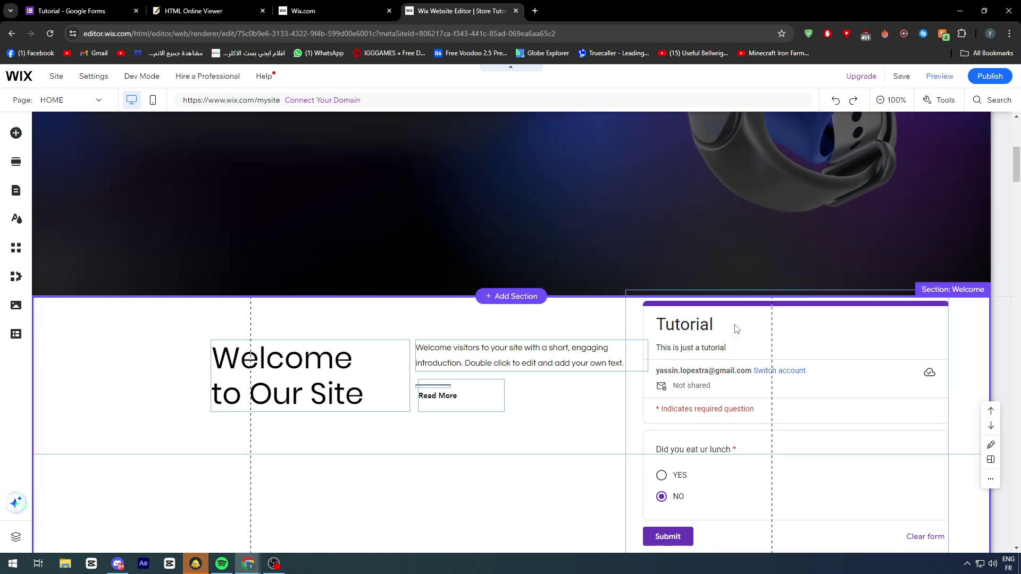
# Compare the form's iframe code and preview in HTML Online Viewer with the embedded form in the Wix editor
pyautogui.click(184, 8)
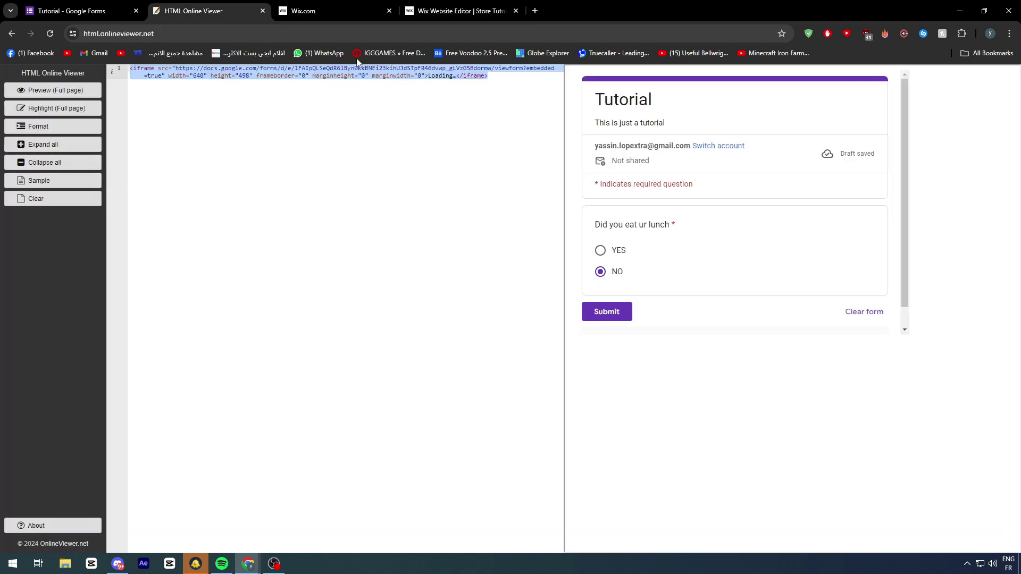
pyautogui.moveTo(540, 89); pyautogui.dragTo(137, 36)
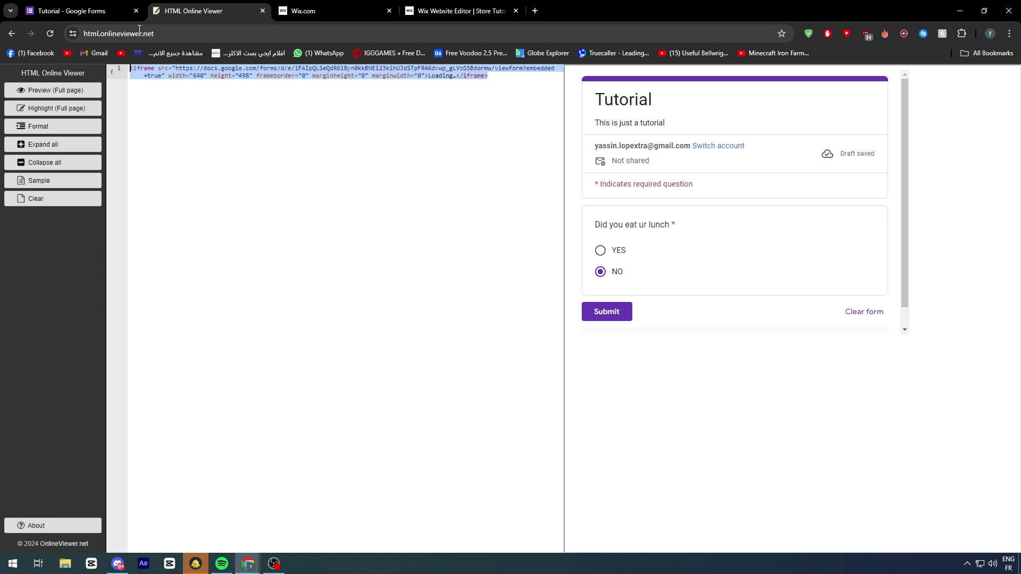
pyautogui.click(442, 8)
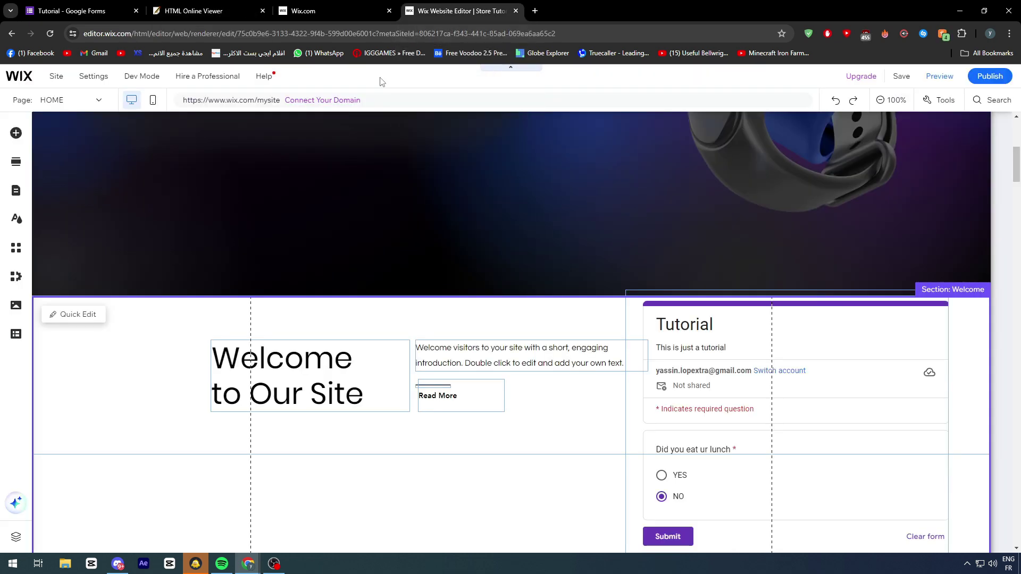
pyautogui.click(210, 16)
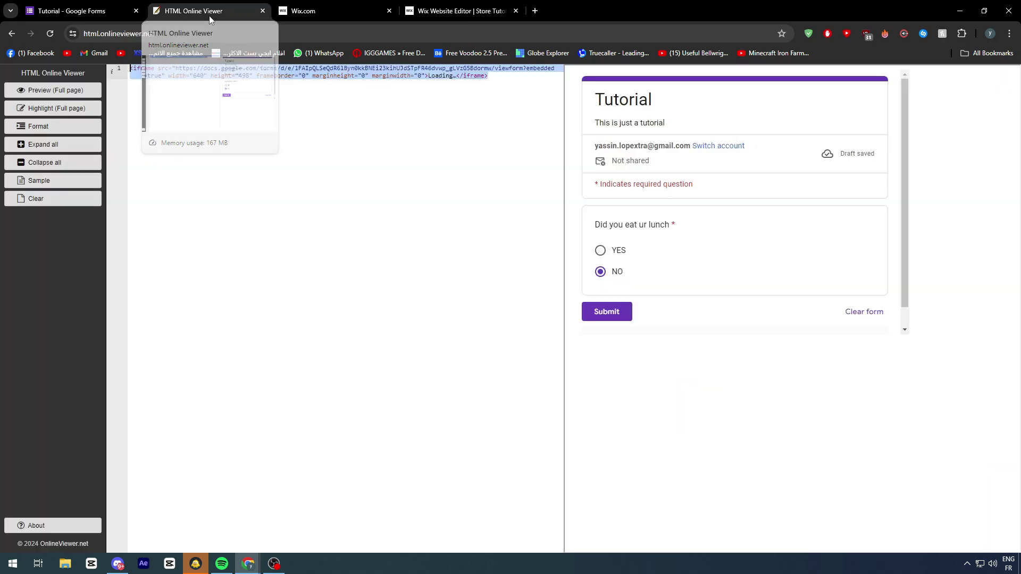
pyautogui.click(457, 12)
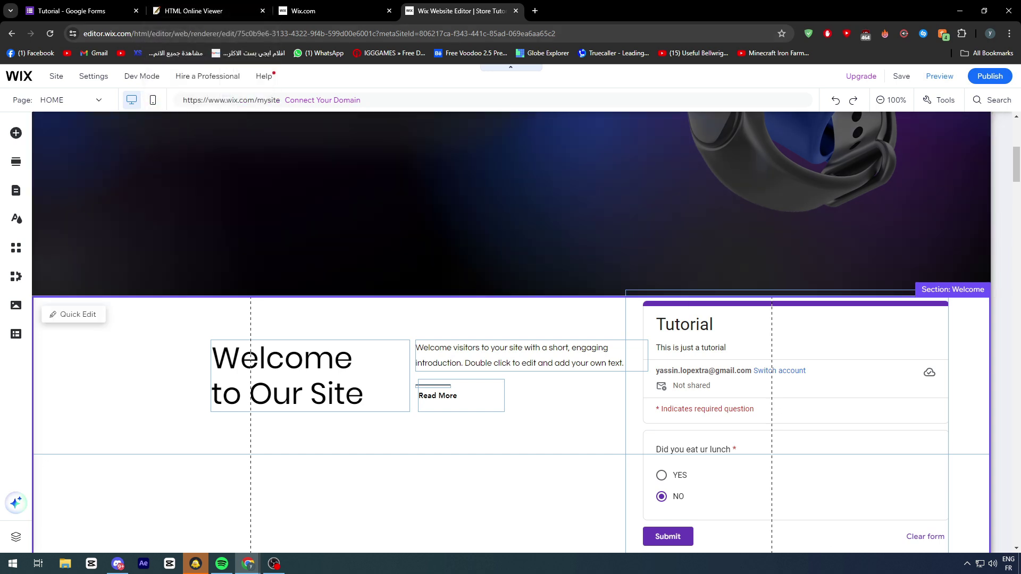
# Open wordpress.com in a new browser tab and close both Wix tabs
pyautogui.click(535, 11)
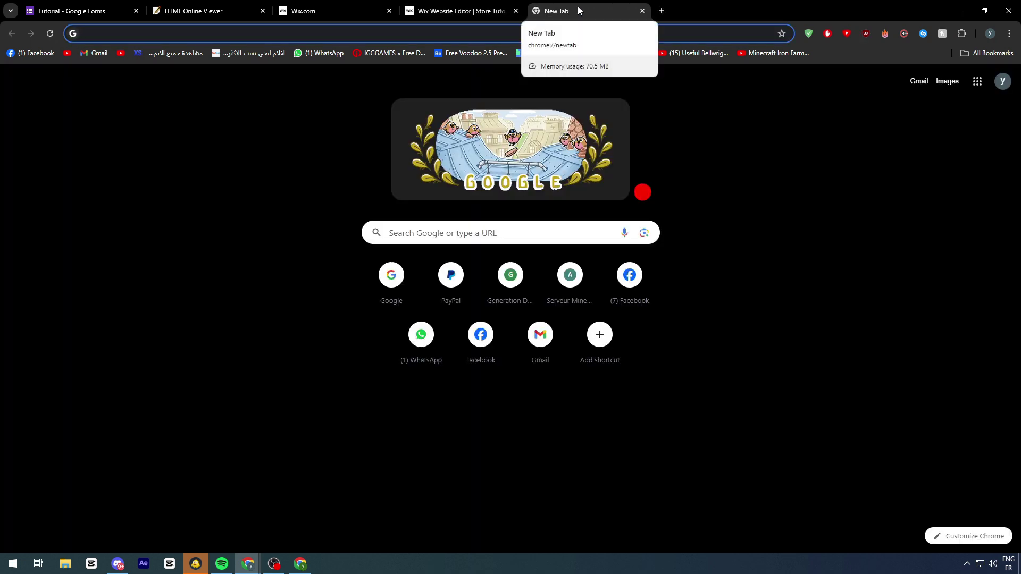
pyautogui.write('wordpress.com')
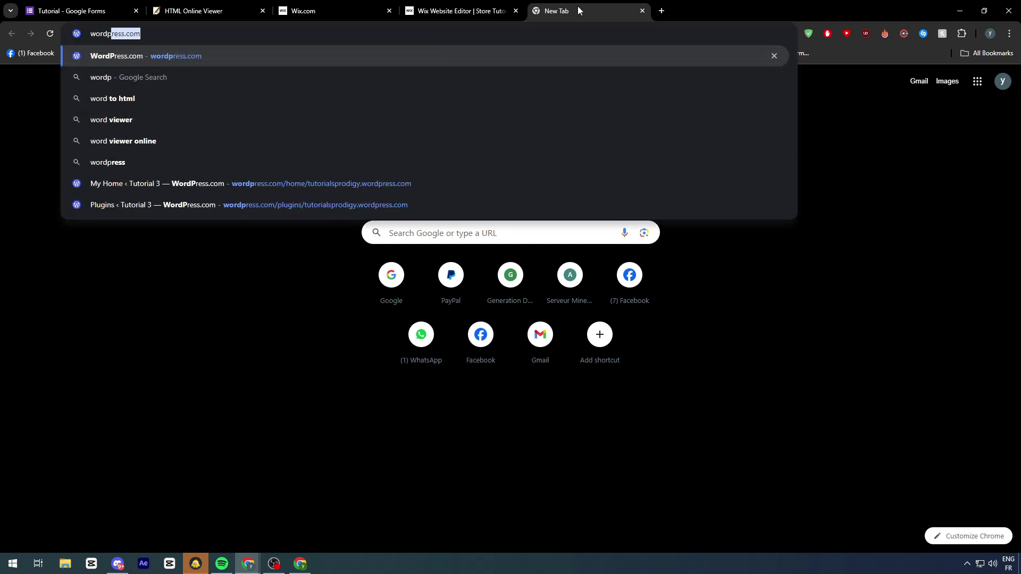
pyautogui.press('Return')
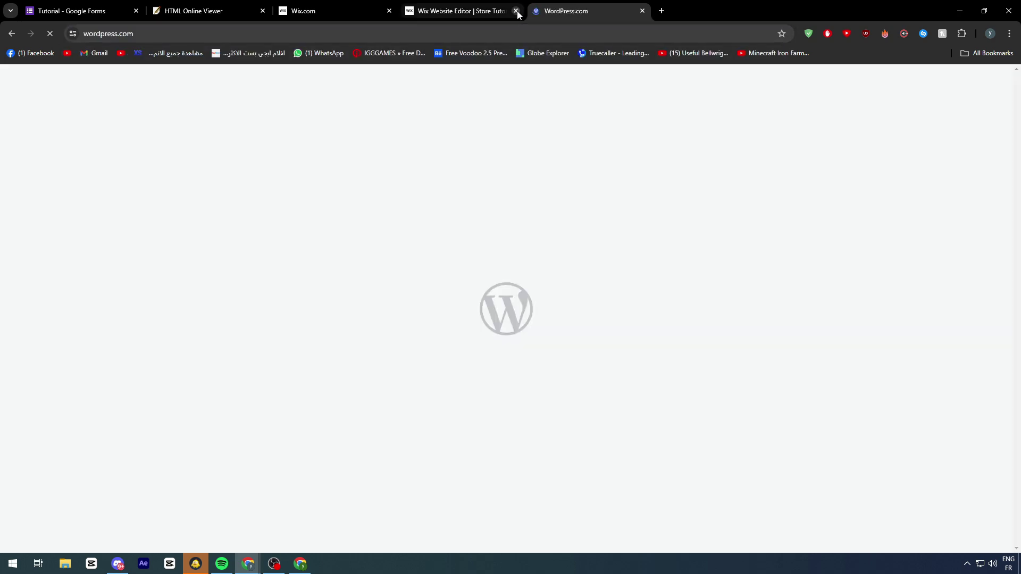
pyautogui.click(516, 11)
pyautogui.click(390, 10)
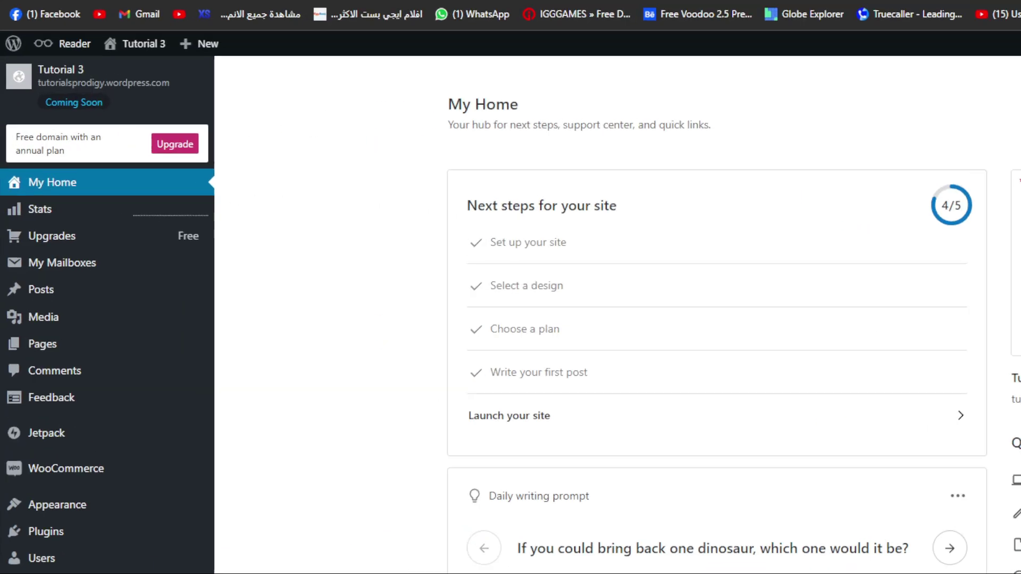
# Go to the list of all posts of the Tutorial 3 site and start a new post
pyautogui.moveTo(14, 243)
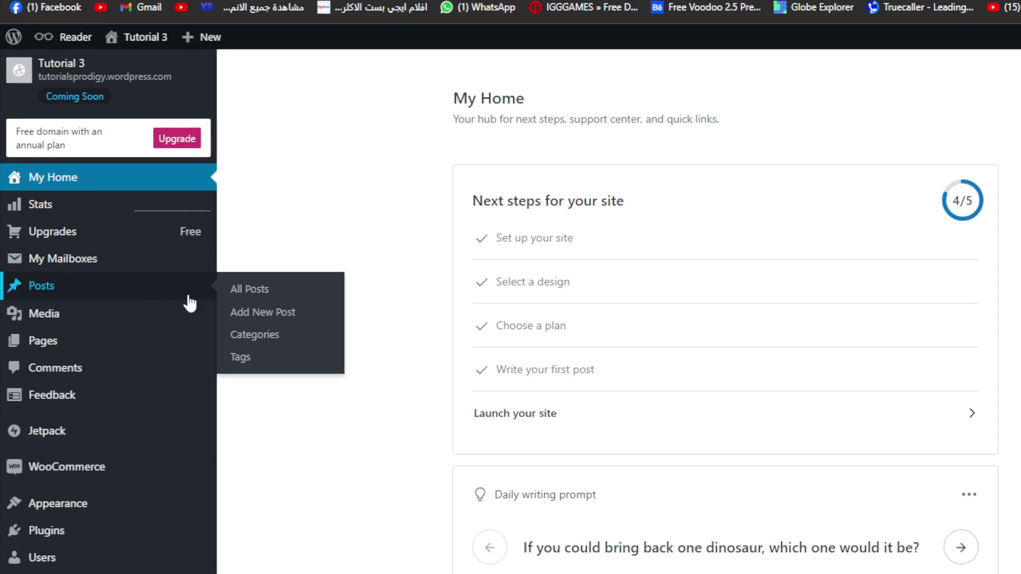
pyautogui.click(255, 295)
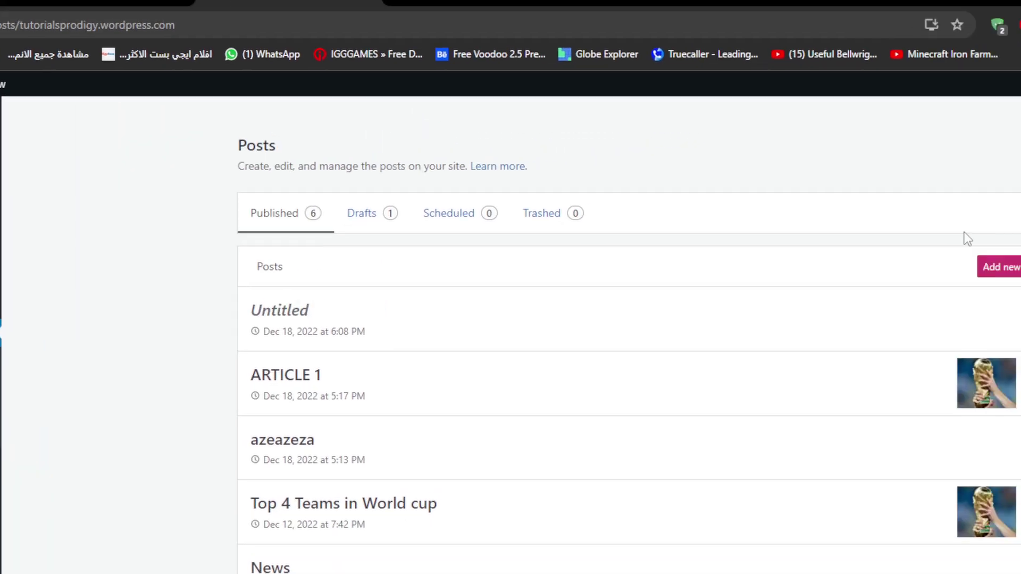
pyautogui.click(1020, 218)
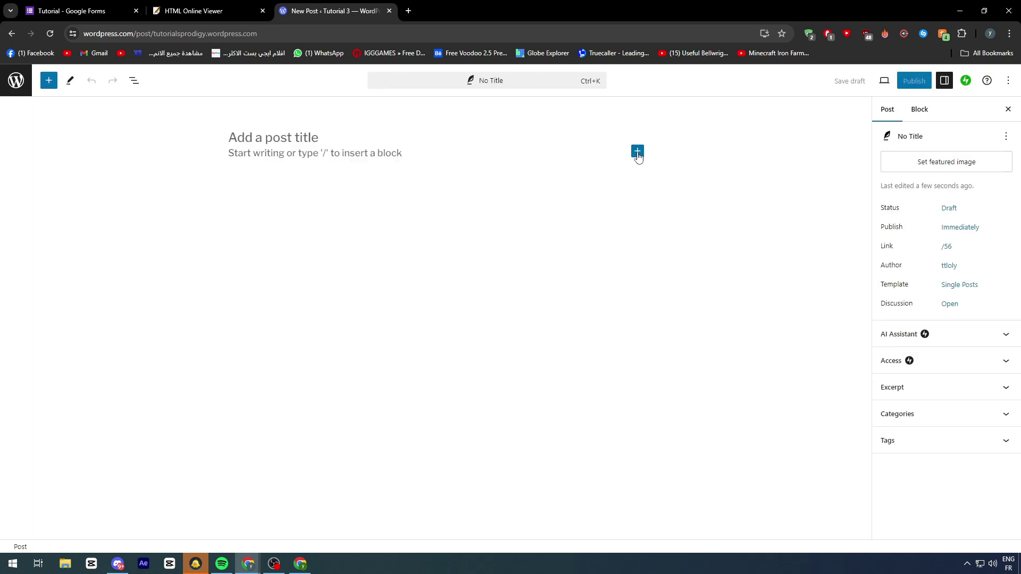
# Search the block inserter for "embe" and add an Embed block to the post
pyautogui.click(637, 153)
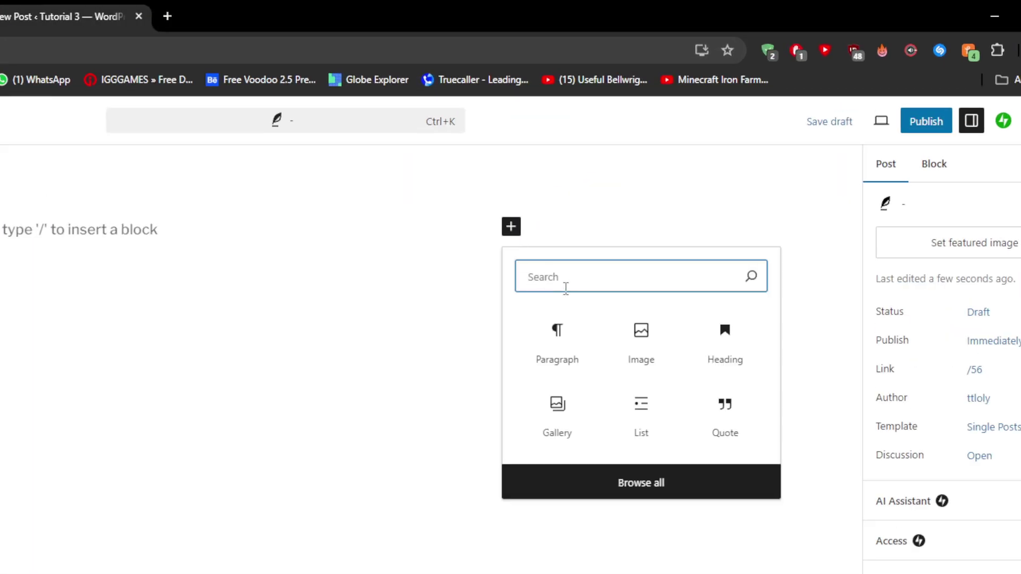
pyautogui.click(530, 308)
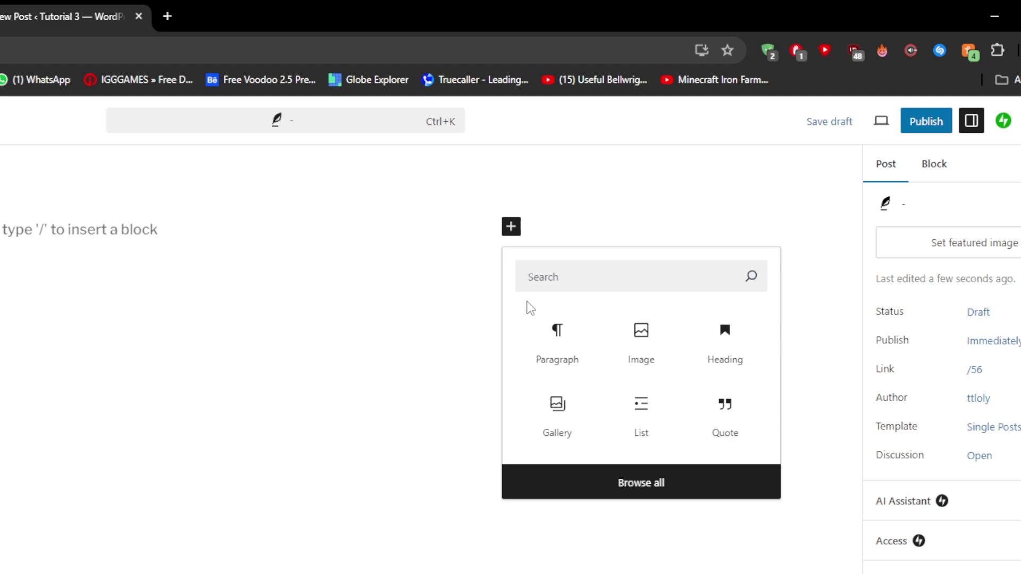
pyautogui.click(549, 287)
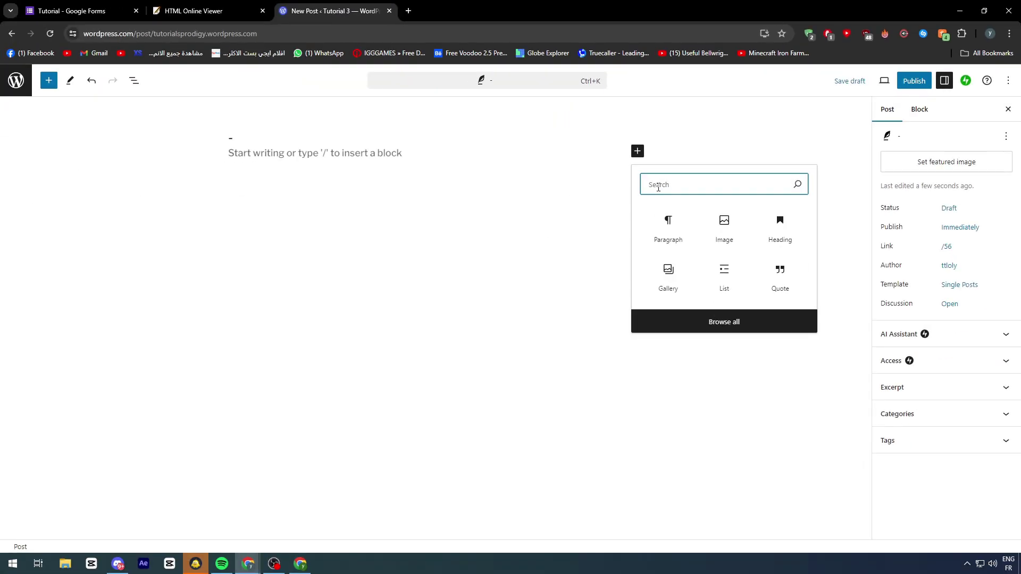
pyautogui.write('embe')
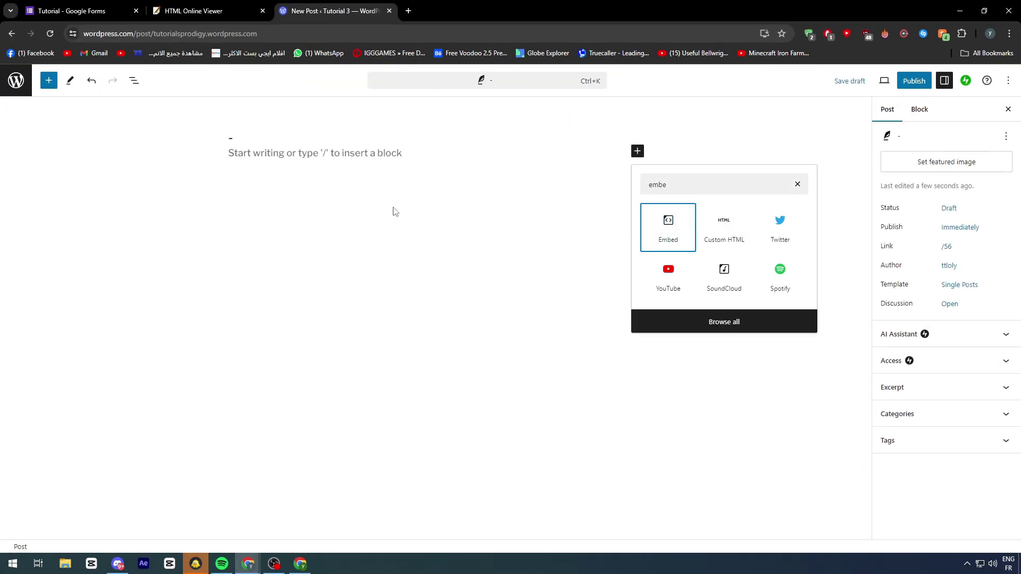
pyautogui.click(668, 236)
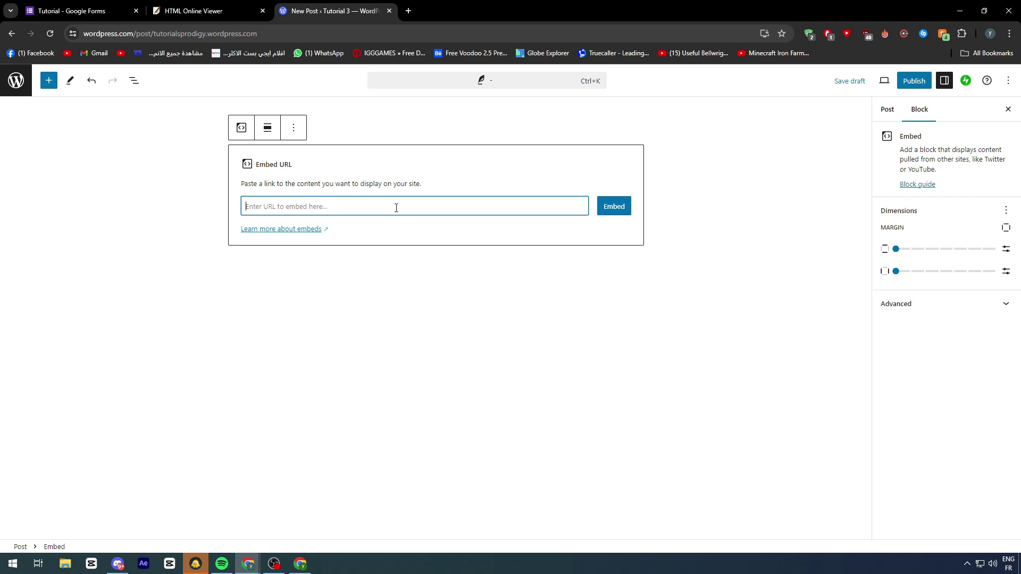
# Try to embed the Google Form by pasting its iframe code as the Embed block's URL
pyautogui.hotkey('ctrl', 'v')
pyautogui.click(608, 210)
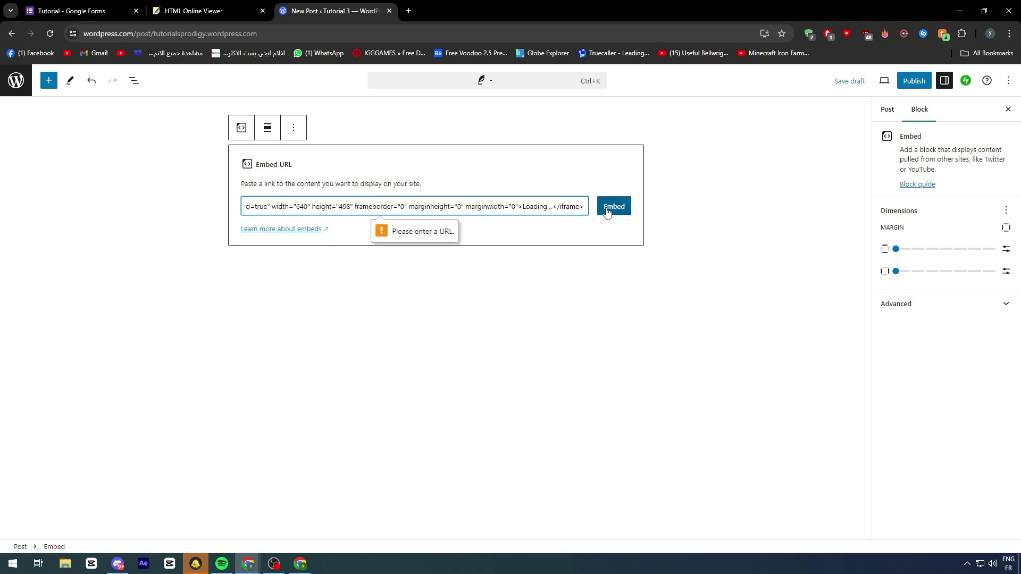
pyautogui.click(436, 173)
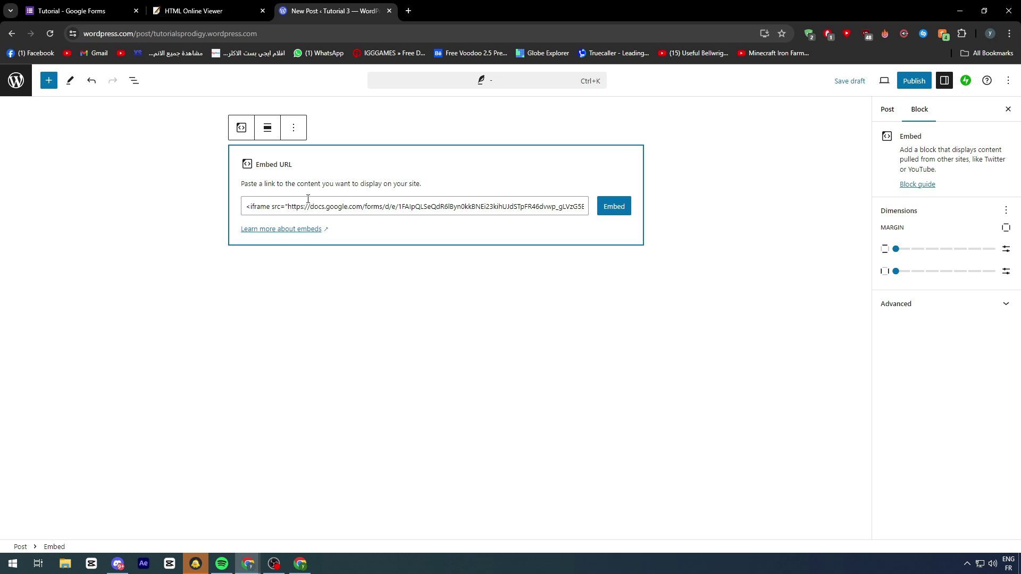
pyautogui.click(610, 209)
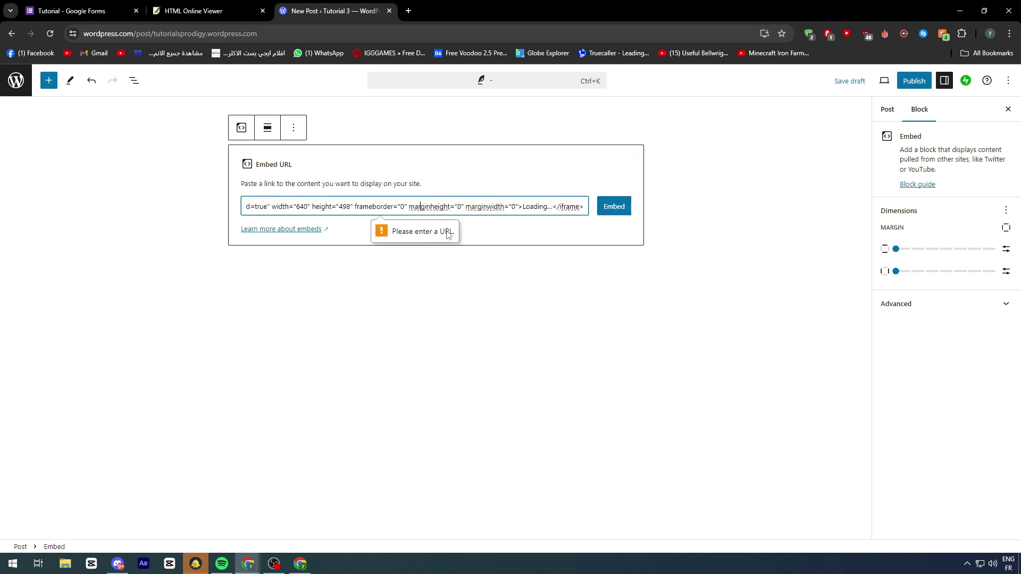
# Examine the pasted iframe code in the Embed block, going from its end back towards the form's address
pyautogui.press('Left')
pyautogui.press('Left')
pyautogui.press('Left')
pyautogui.press('Left')
pyautogui.press('Left')
pyautogui.press('Left')
pyautogui.press('Left')
pyautogui.press('Left')
pyautogui.press('Left')
pyautogui.press('Left')
pyautogui.press('Left')
pyautogui.press('Left')
pyautogui.press('Left')
pyautogui.press('Left')
pyautogui.press('Left')
pyautogui.press('Left')
pyautogui.press('Left')
pyautogui.press('Left')
pyautogui.press('Left')
pyautogui.press('Left')
pyautogui.press('Left')
pyautogui.press('Left')
pyautogui.press('Left')
pyautogui.press('Left')
pyautogui.press('Left')
pyautogui.press('Left')
pyautogui.press('Left')
pyautogui.press('Left')
pyautogui.press('Left')
pyautogui.press('Left')
pyautogui.press('Left')
pyautogui.press('Left')
pyautogui.press('Left')
pyautogui.press('Left')
pyautogui.press('Left')
pyautogui.press('Left')
pyautogui.press('Left')
pyautogui.press('Left')
pyautogui.press('Left')
pyautogui.press('Left')
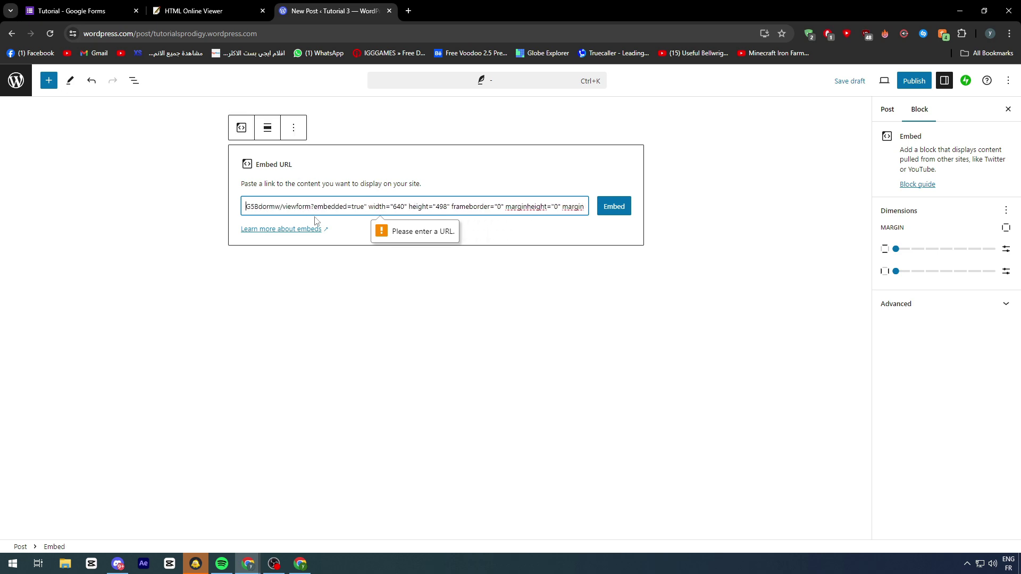
pyautogui.press('Left')
pyautogui.press('Left')
pyautogui.press('Left')
pyautogui.press('Left')
pyautogui.press('Left')
pyautogui.press('Left')
pyautogui.press('Left')
pyautogui.press('Left')
pyautogui.press('Left')
pyautogui.press('Left')
pyautogui.press('Left')
pyautogui.press('Left')
pyautogui.press('Left')
pyautogui.press('Left')
pyautogui.press('Left')
pyautogui.press('Left')
pyautogui.press('Left')
pyautogui.press('Left')
pyautogui.press('Left')
pyautogui.press('Left')
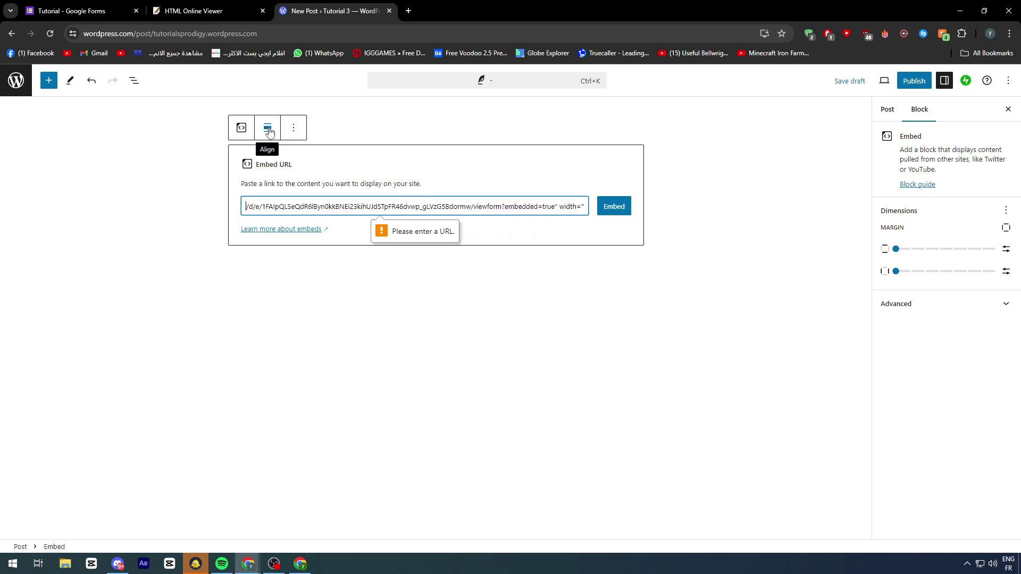
# Try editing the Embed block as HTML, entering the Google Form's full iframe code as its content
pyautogui.click(296, 129)
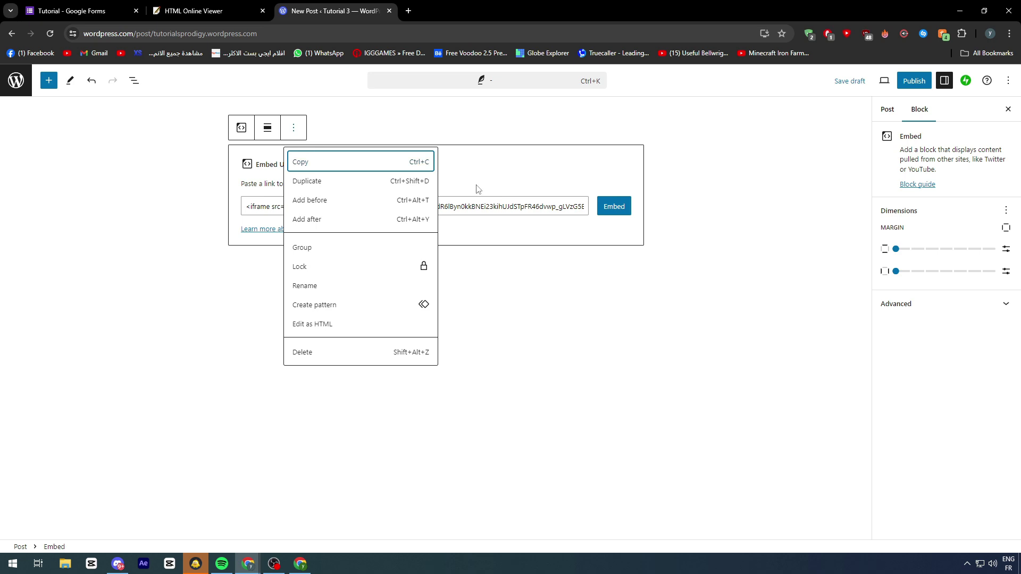
pyautogui.click(336, 324)
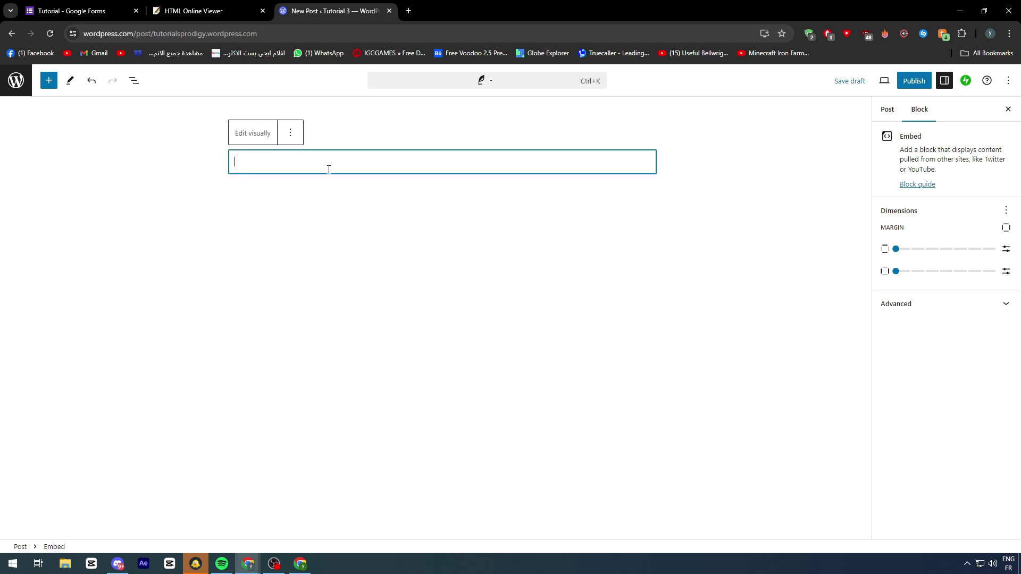
pyautogui.write('<iframe src="https://docs.google.com/forms/d/e/1FAIpQLSeQdR6lByn0kkBNEi23kihUJdSTpFR46dvwp_gLVzG5Bdormw/viewform?embedded=true" width="640" height="498" frameborder="0" marginheight="0" marginwidth="0">Loading…</iframe>')
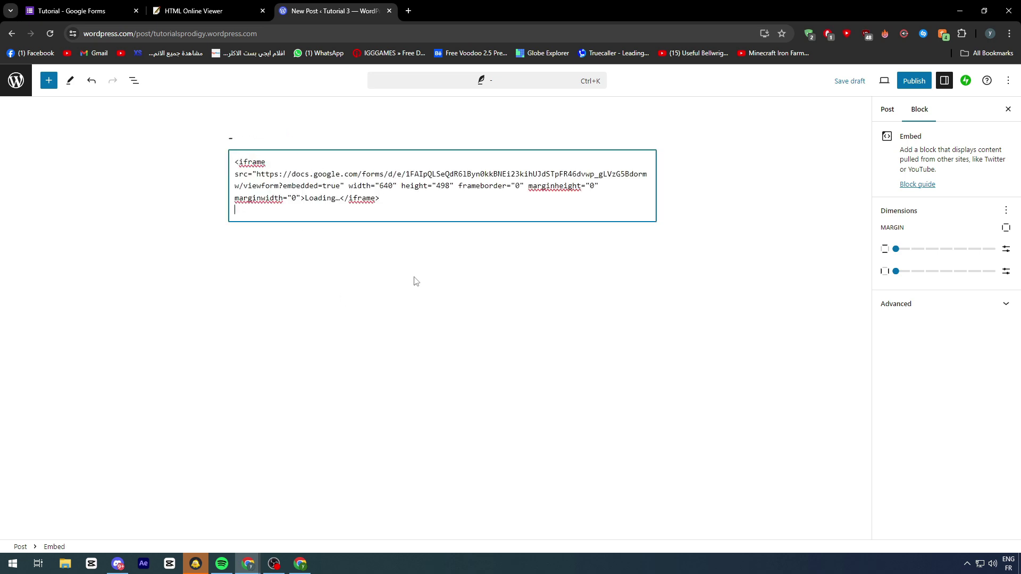
pyautogui.click(203, 156)
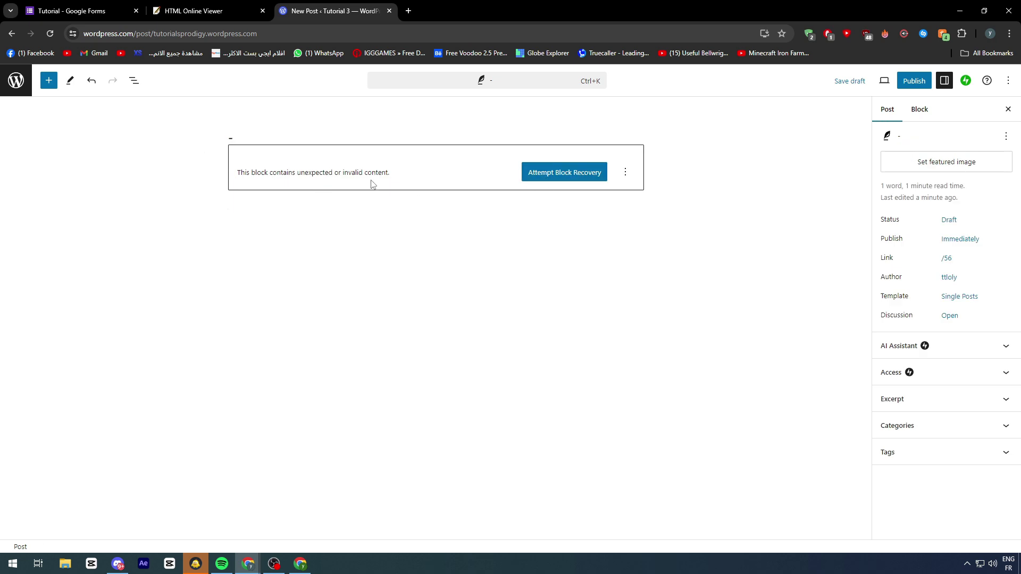
# Recover the invalid Embed block, paste the form's iframe code as its URL and try embedding it again
pyautogui.click(560, 183)
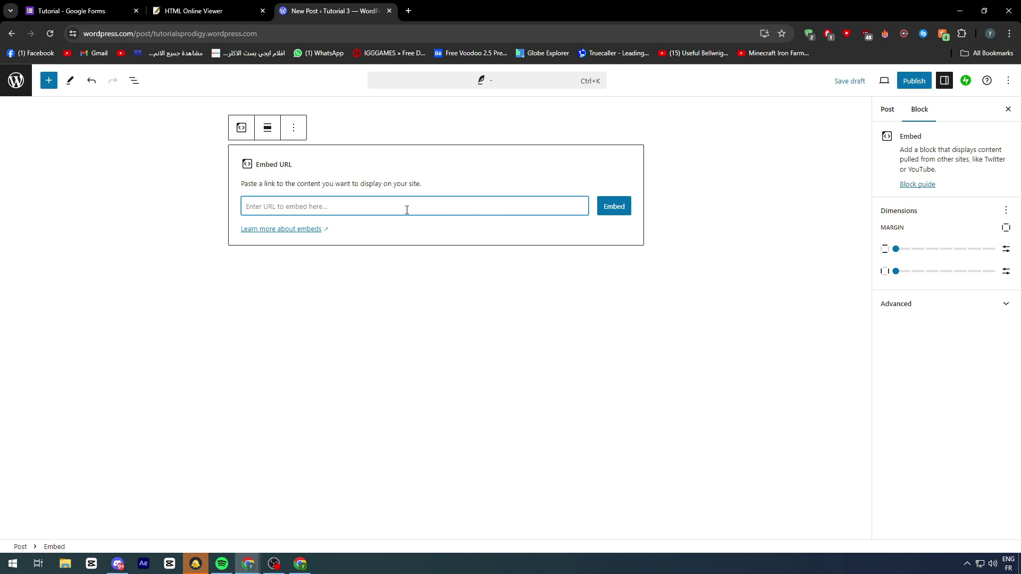
pyautogui.hotkey('ctrl', 'v')
pyautogui.click(615, 208)
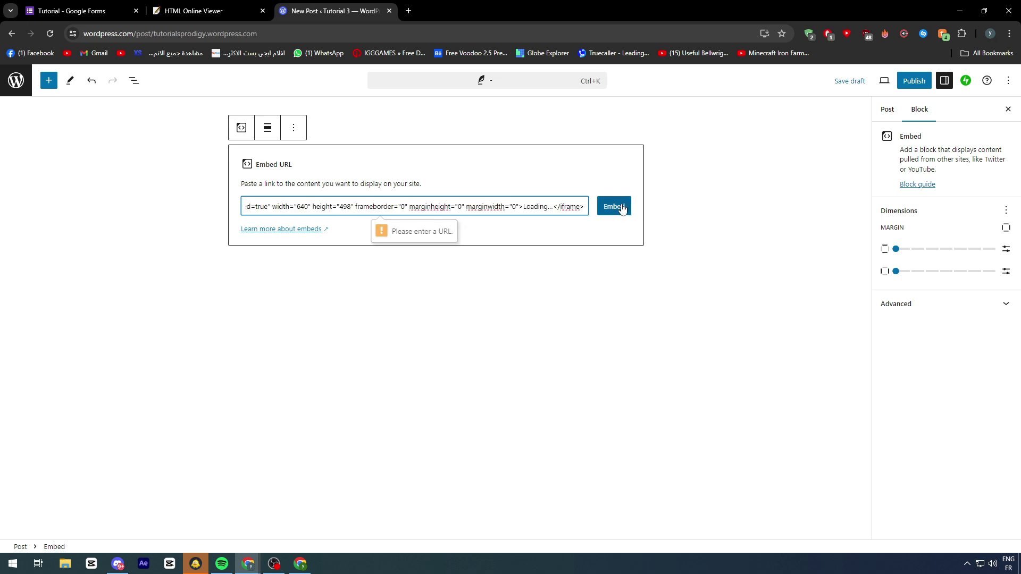
pyautogui.click(611, 213)
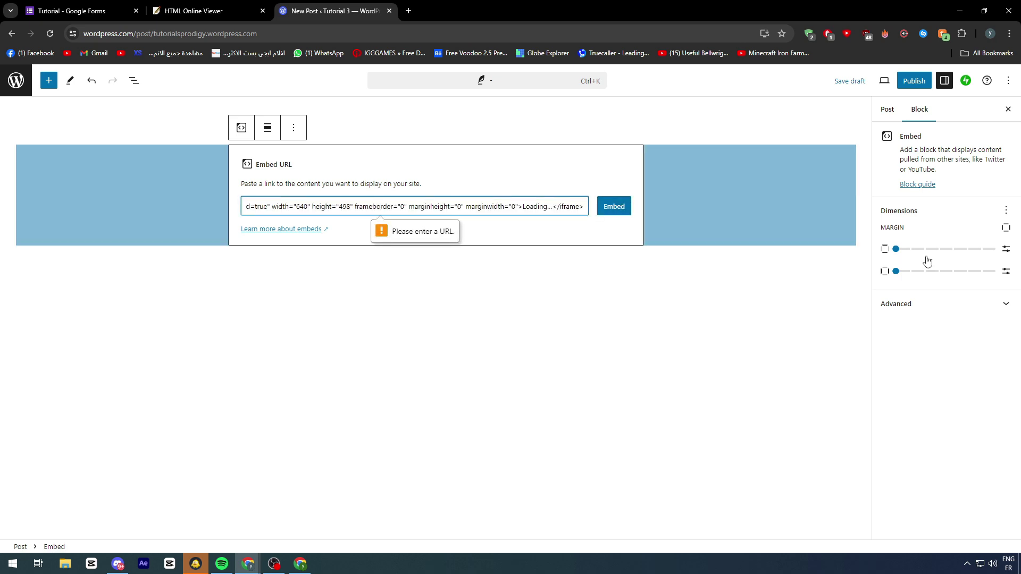
# Set the Embed block's vertical and horizontal margins to 2X-Small and return to its URL entry
pyautogui.moveTo(895, 249); pyautogui.dragTo(912, 274)
pyautogui.click(439, 210)
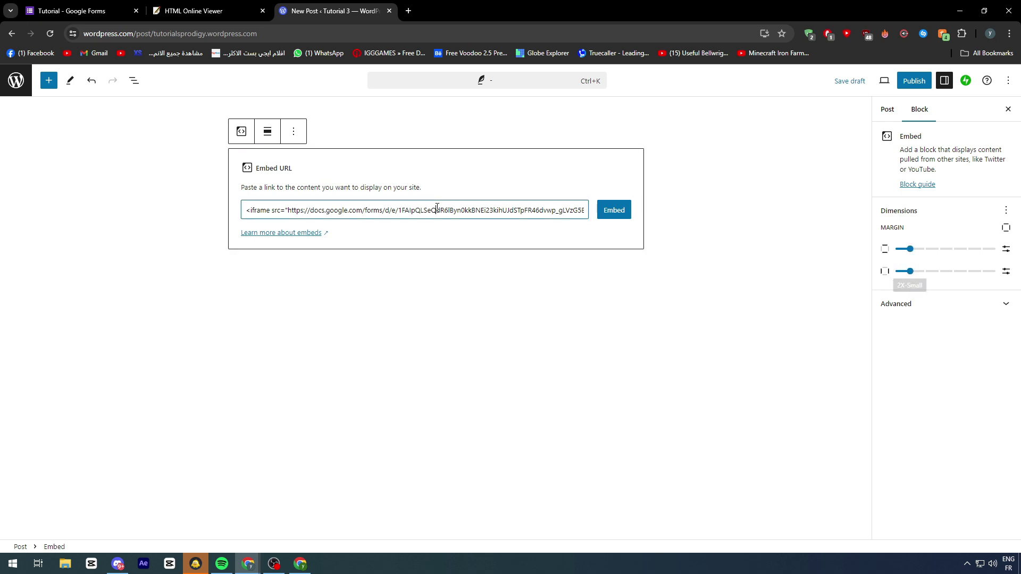
# Examine the iframe code in the Embed block's URL entry from its beginning through its closing tag
pyautogui.moveTo(302, 211); pyautogui.dragTo(201, 208)
pyautogui.click(308, 211)
pyautogui.moveTo(392, 216); pyautogui.dragTo(709, 220)
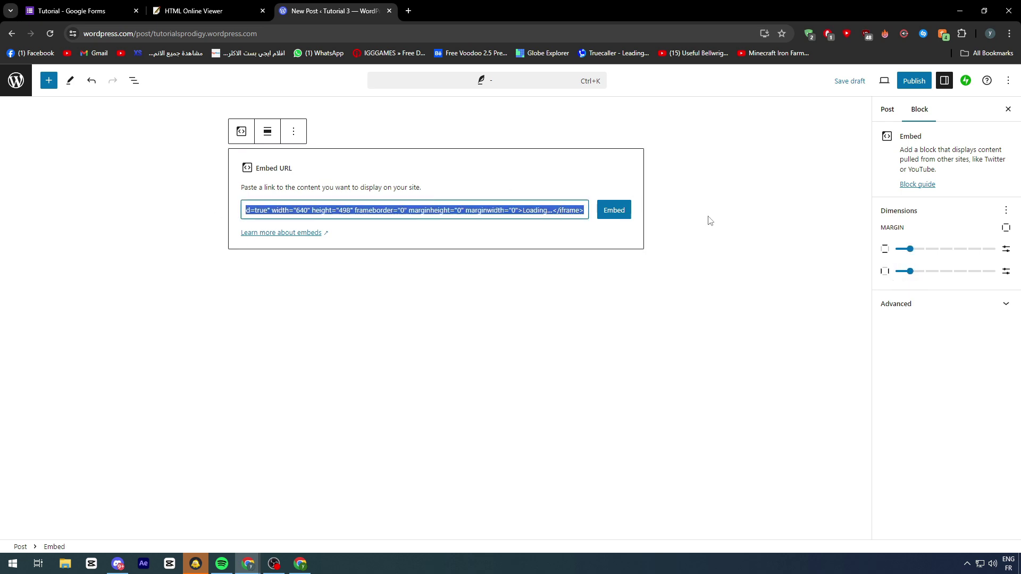
pyautogui.click(563, 215)
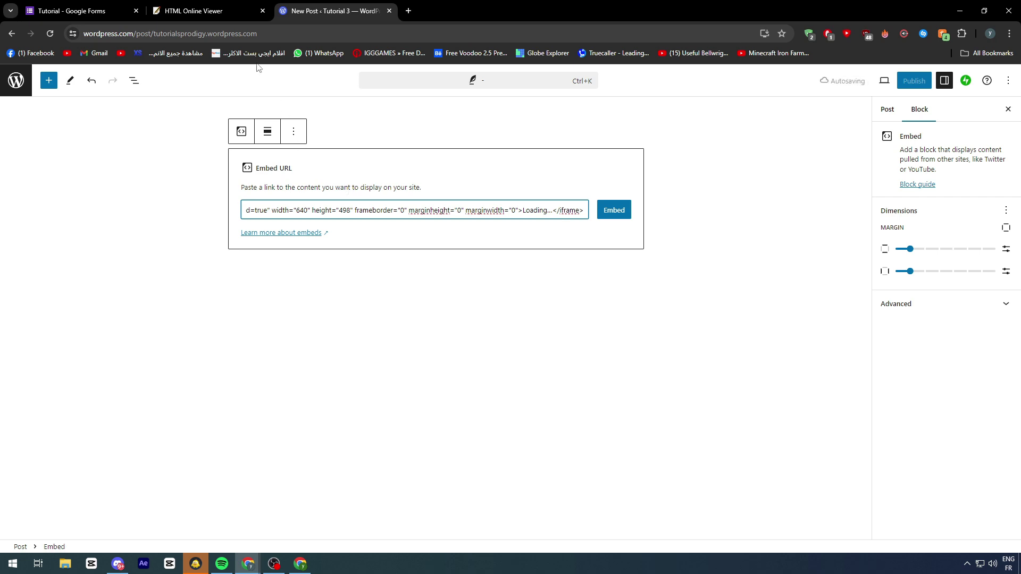
# Check the Tutorial form's iframe code and rendered preview in HTML Online Viewer, then return to the WordPress post
pyautogui.click(219, 13)
pyautogui.click(366, 102)
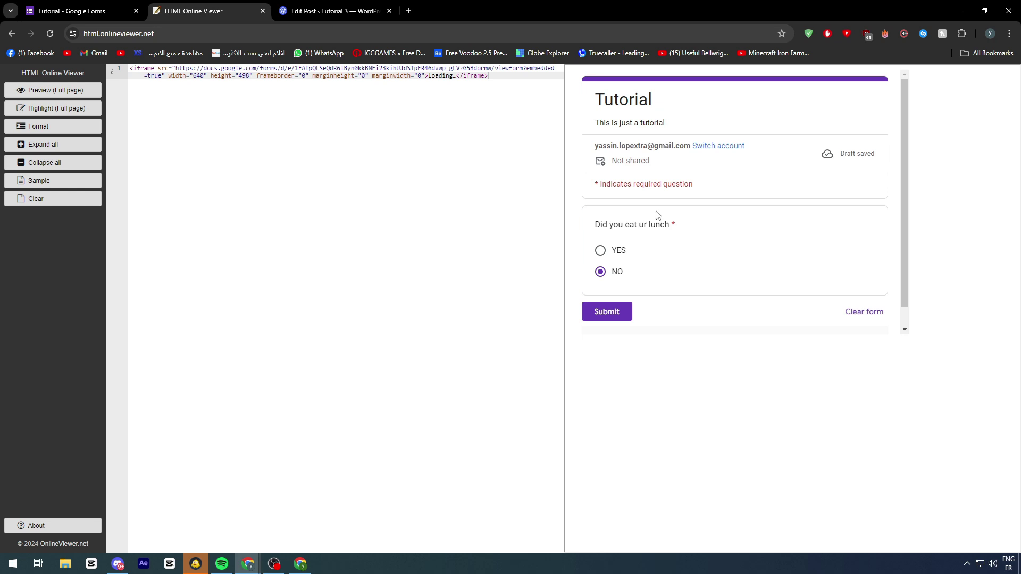
pyautogui.click(351, 11)
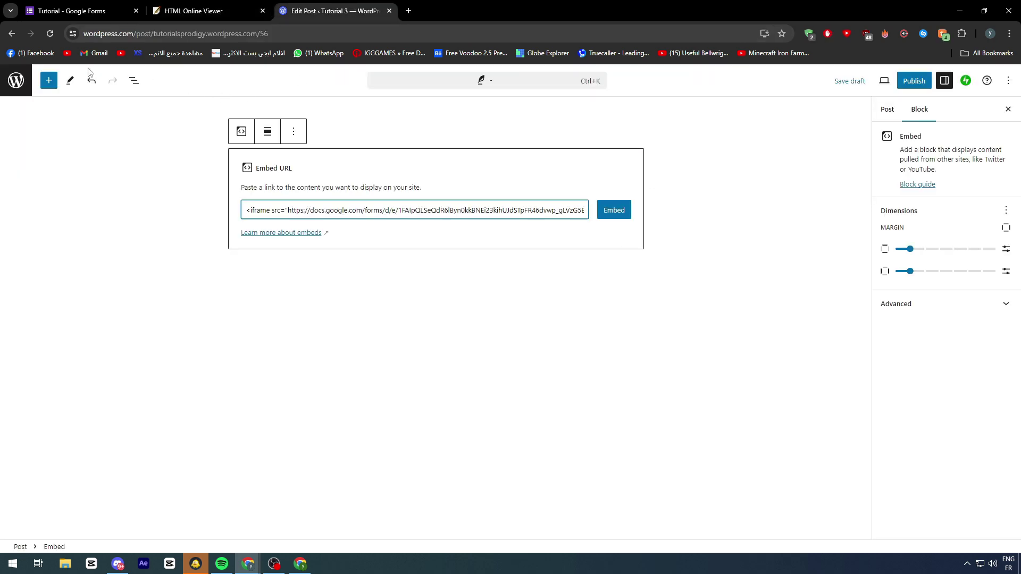
# Leave the post editor for the site's posts list and review the shopping cart's contents, closing the cart again
pyautogui.click(25, 85)
pyautogui.click(558, 110)
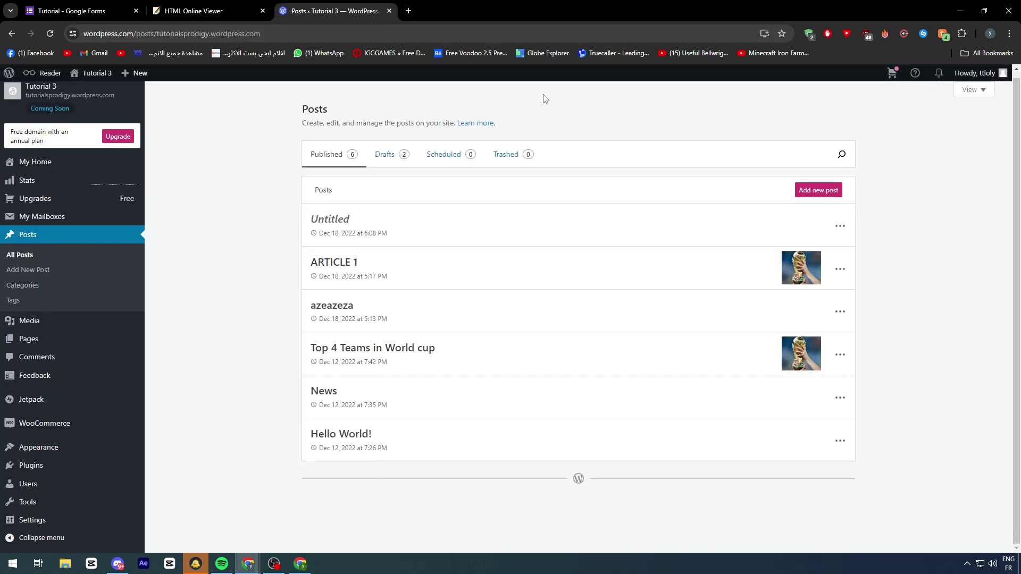
pyautogui.click(892, 72)
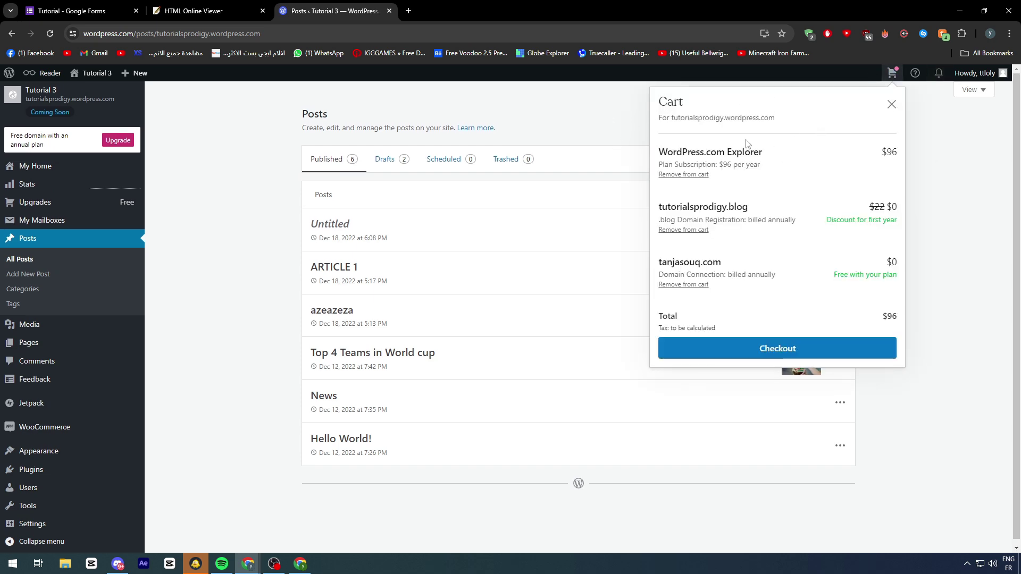
pyautogui.click(893, 105)
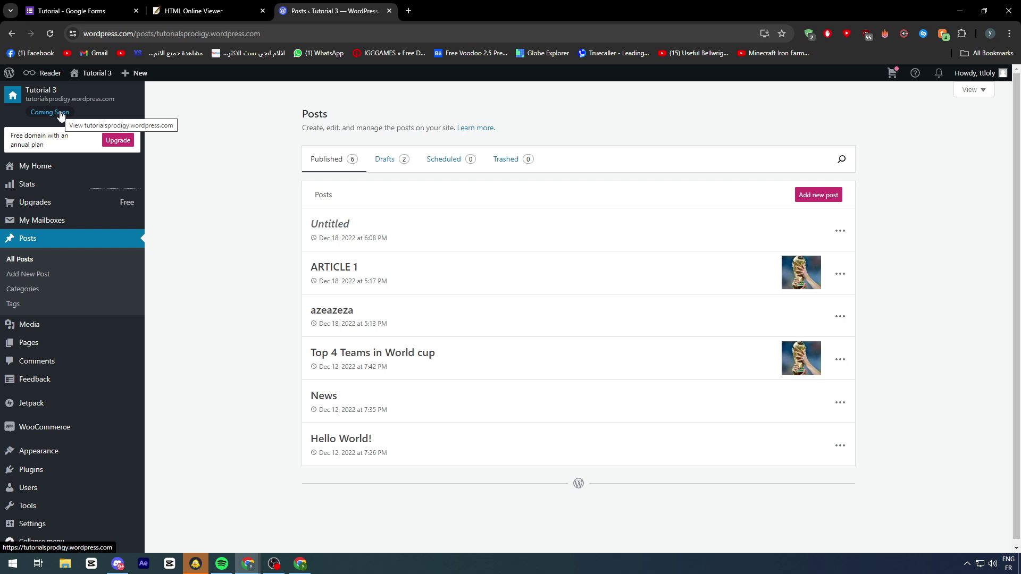
# Look over the Tutorial form in Google Forms and return to the WordPress posts list
pyautogui.click(99, 11)
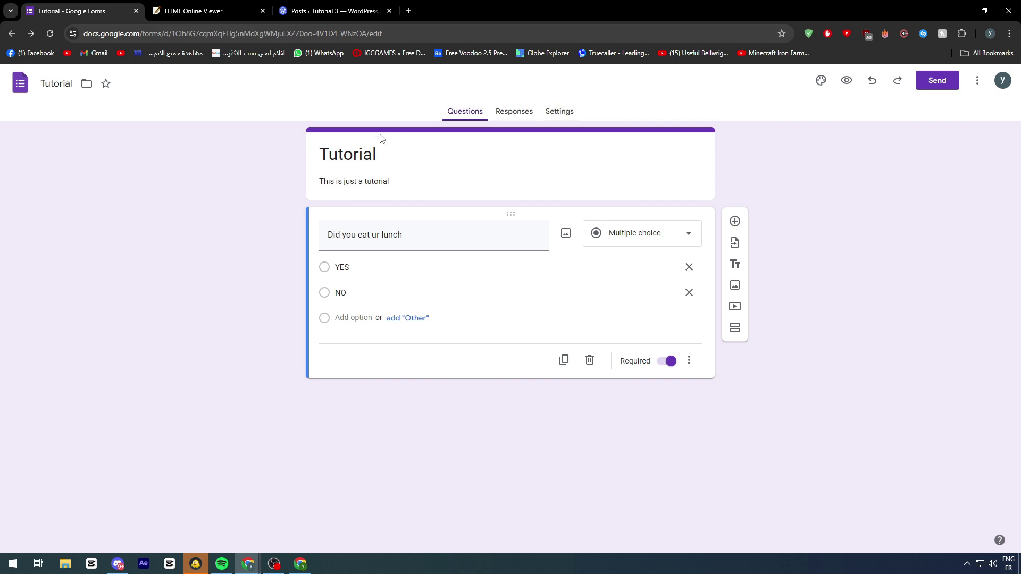
pyautogui.click(302, 17)
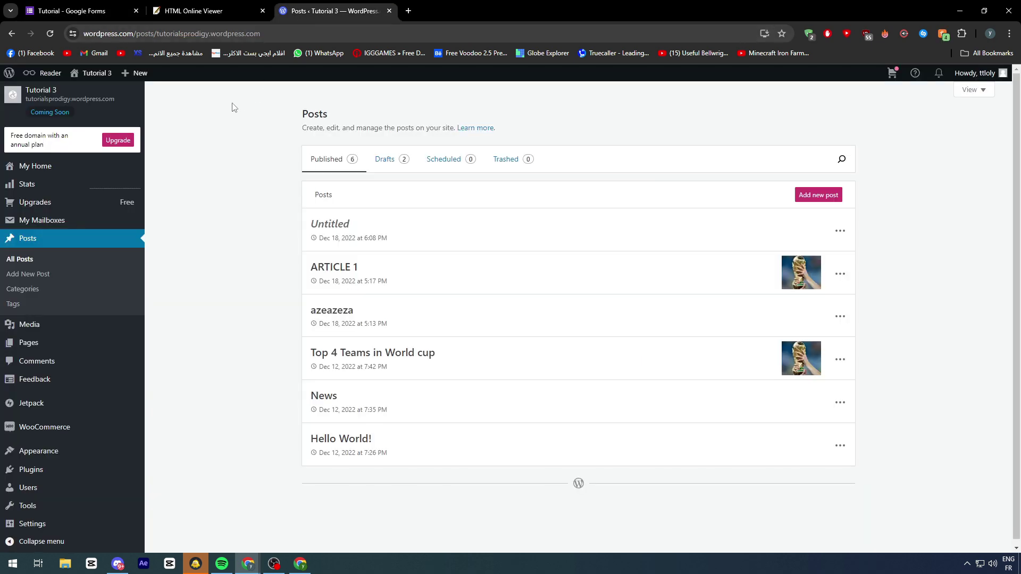